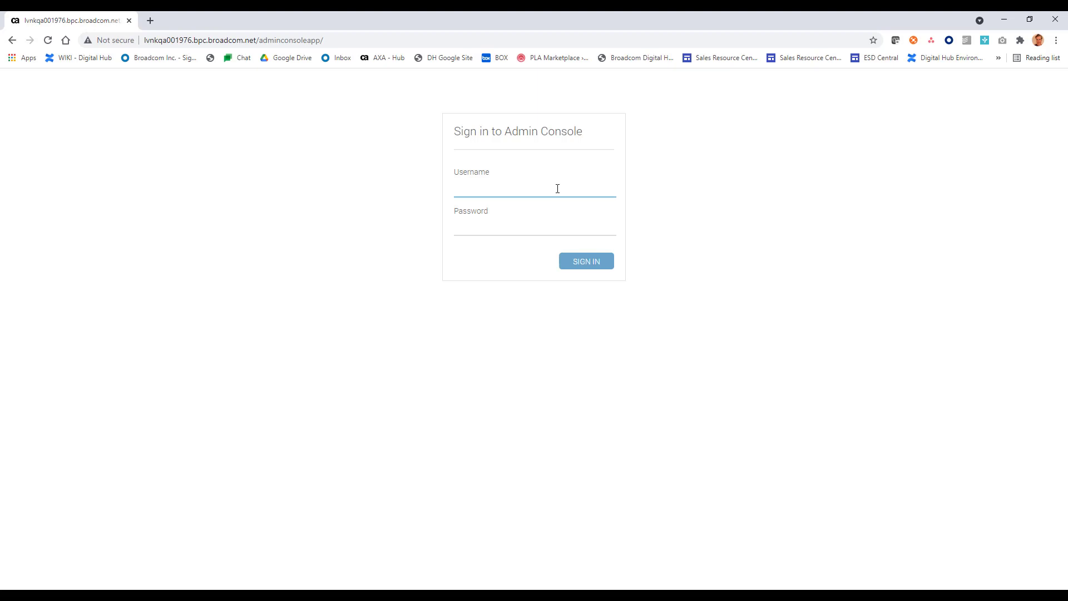
# Step: Sign in to UIM Admin Console as administrator with the account password
pyautogui.write('administrator')
pyautogui.press('Tab')
pyautogui.write('***********')
pyautogui.press('Return')
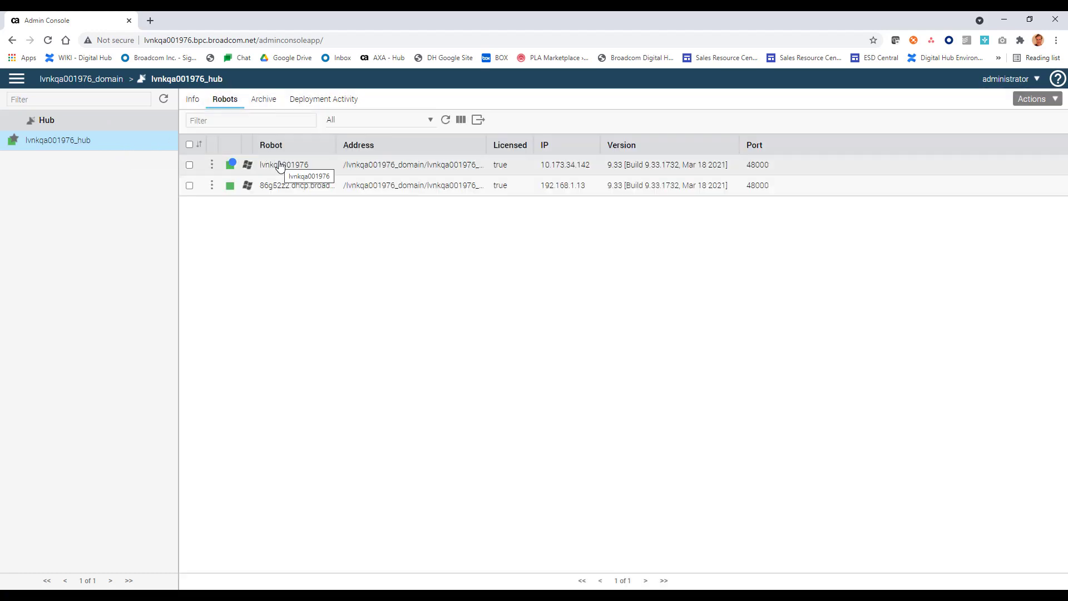
# Step: In the hub's Archive, filter and mark the oi_connector and apm_bridge packages
pyautogui.click(272, 101)
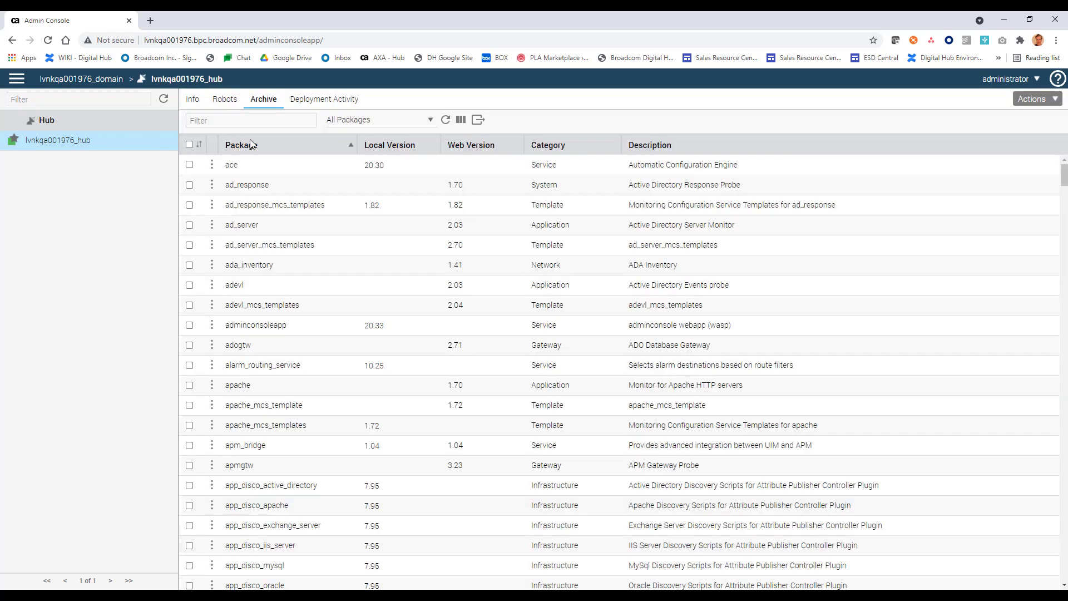
pyautogui.click(245, 122)
pyautogui.write('oi')
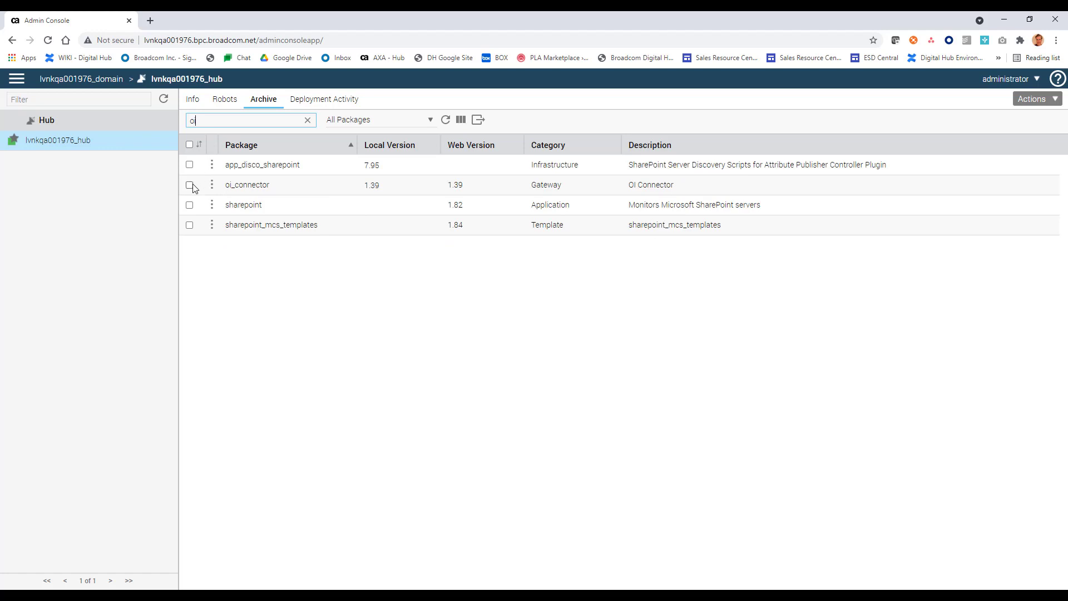
pyautogui.click(190, 185)
pyautogui.doubleClick(210, 120)
pyautogui.write('pm')
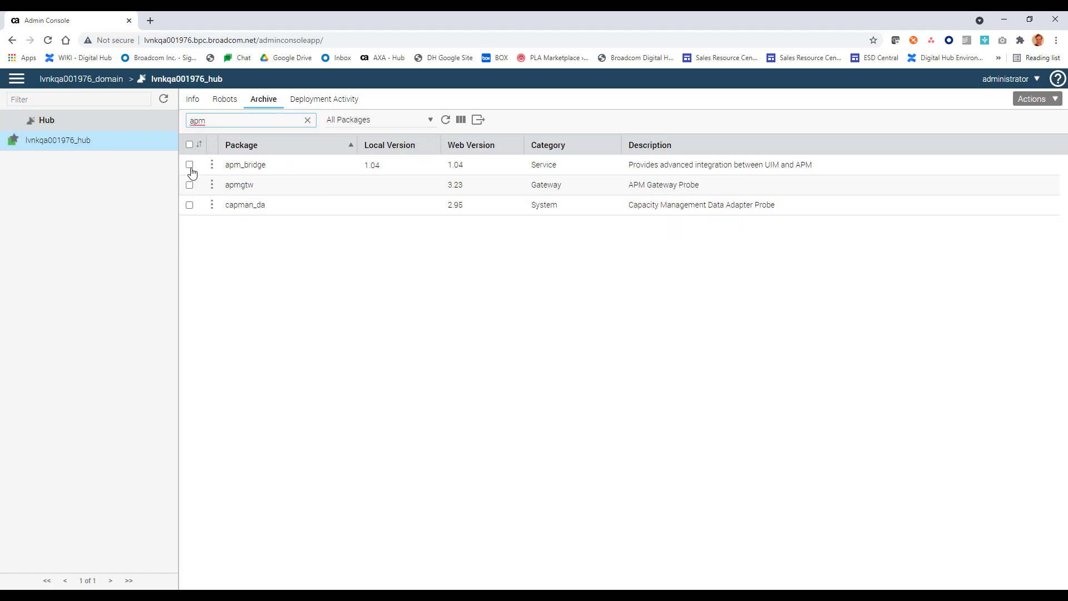
pyautogui.click(190, 166)
# Step: Deploy the marked packages to robot lvnkqa001976 under lvnkqa001976_hub
pyautogui.click(1058, 104)
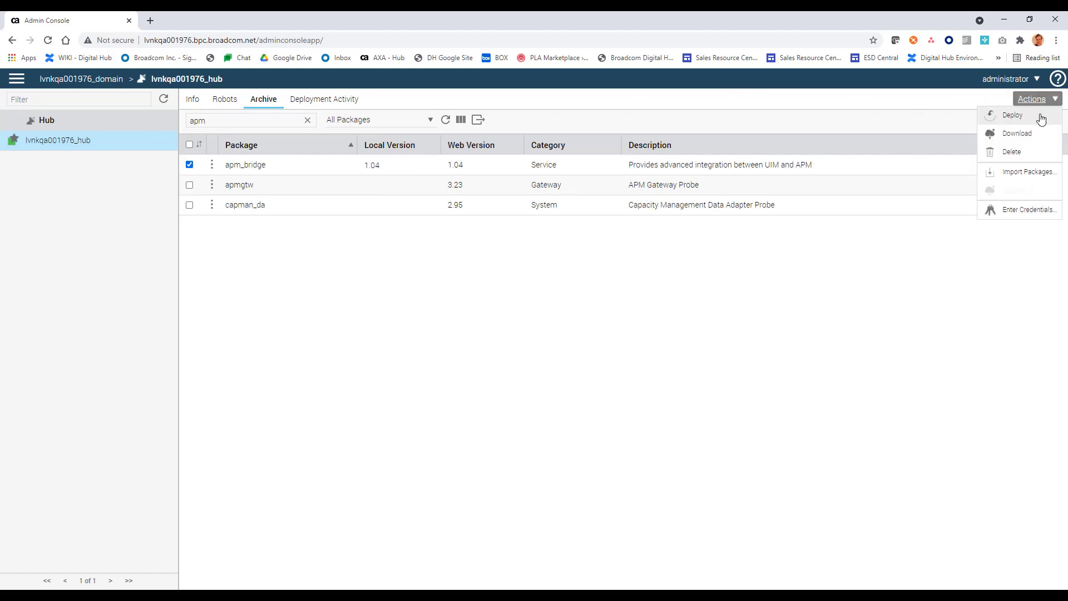
pyautogui.click(1040, 119)
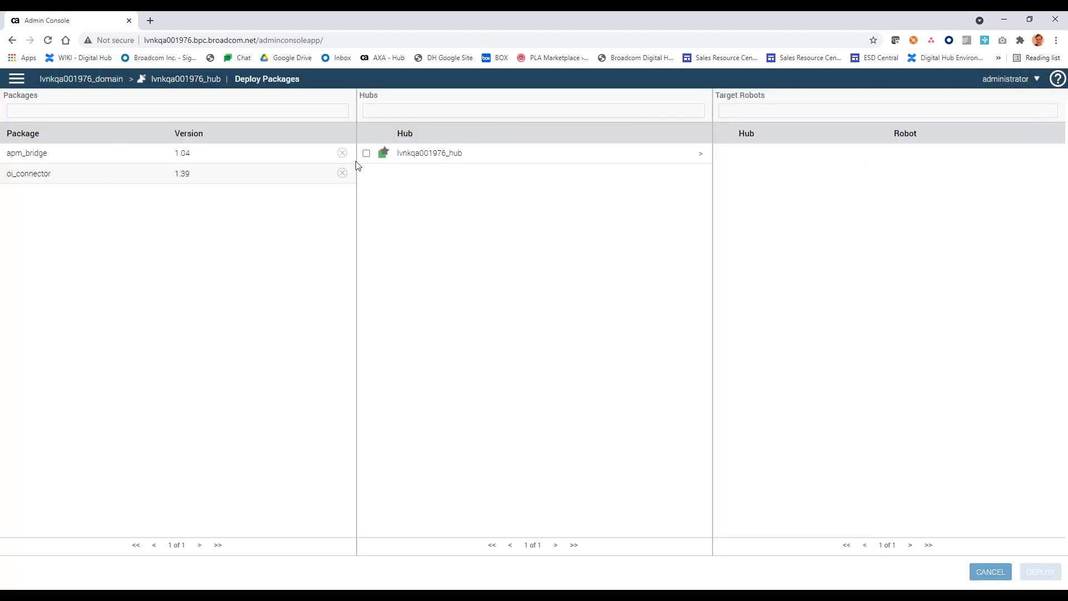
pyautogui.click(362, 160)
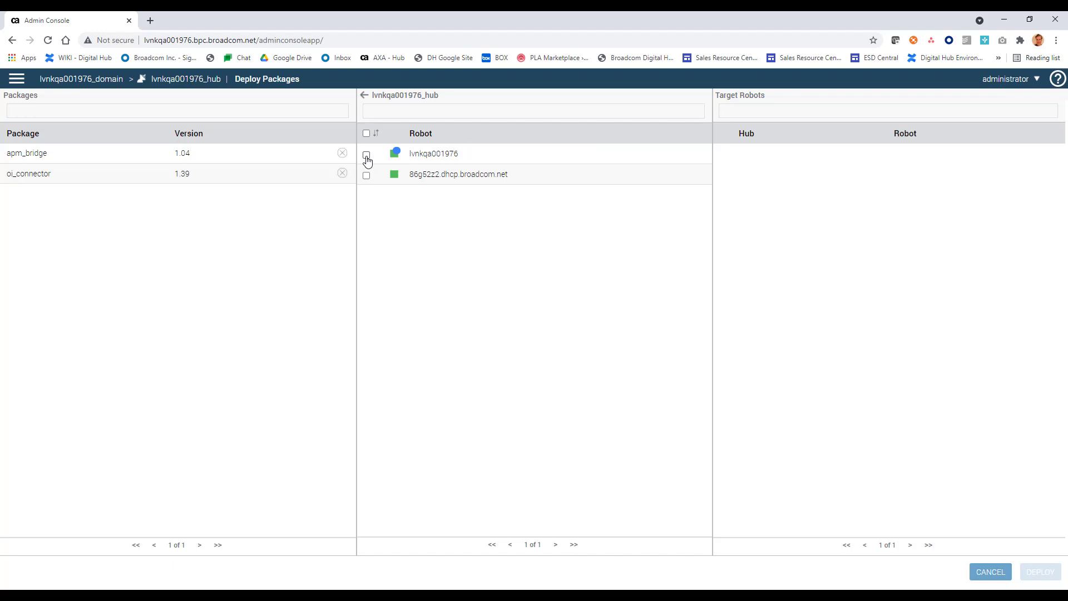
pyautogui.click(366, 157)
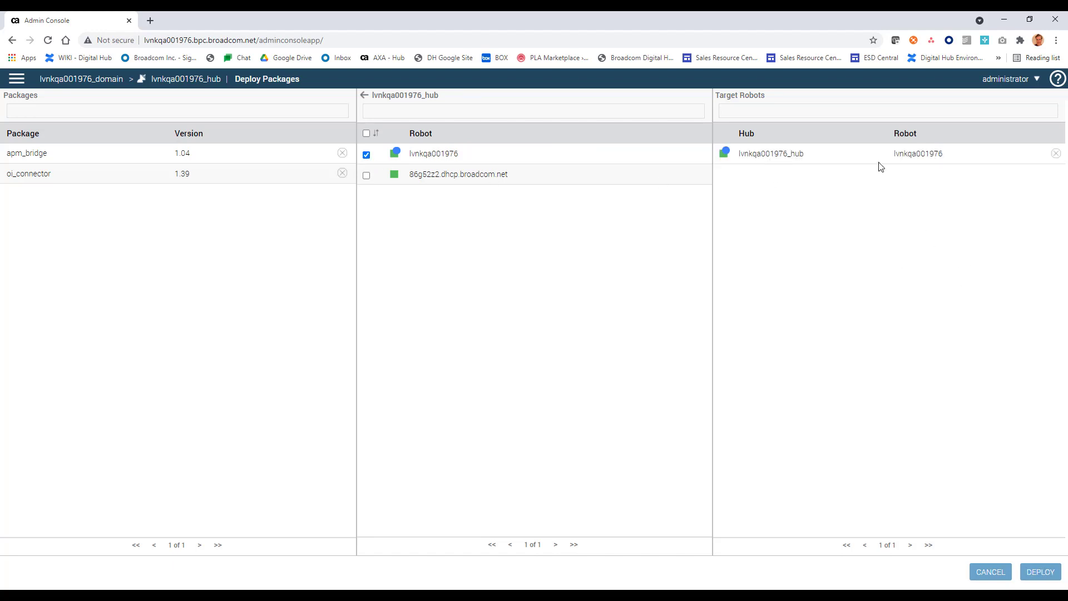
pyautogui.click(1036, 576)
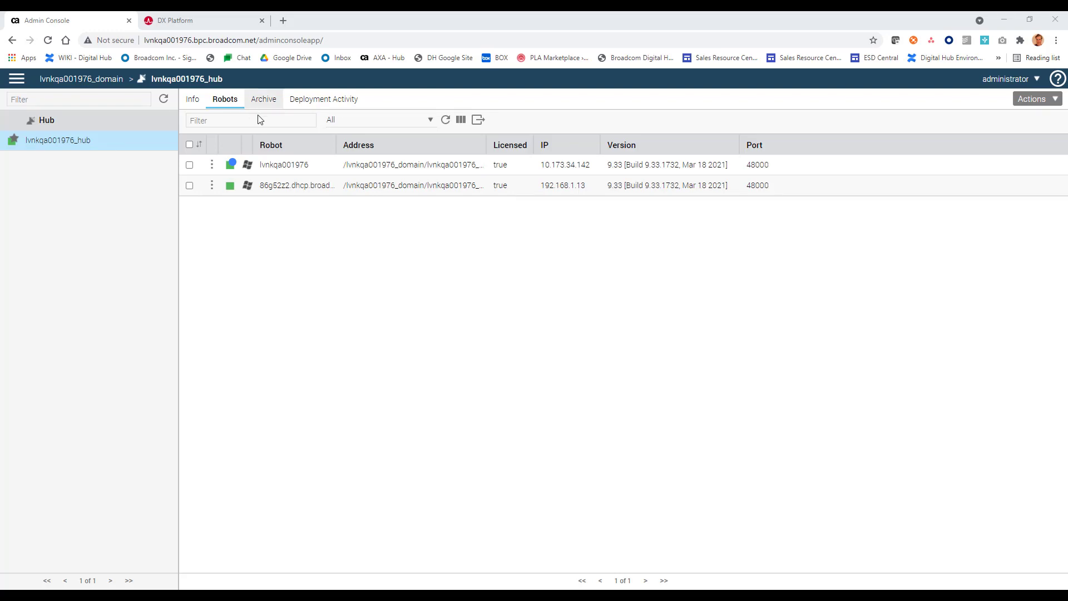
# Step: Filter robot lvnkqa001976's probes by 'connect' and open the oi_connector probe's actions
pyautogui.click(278, 165)
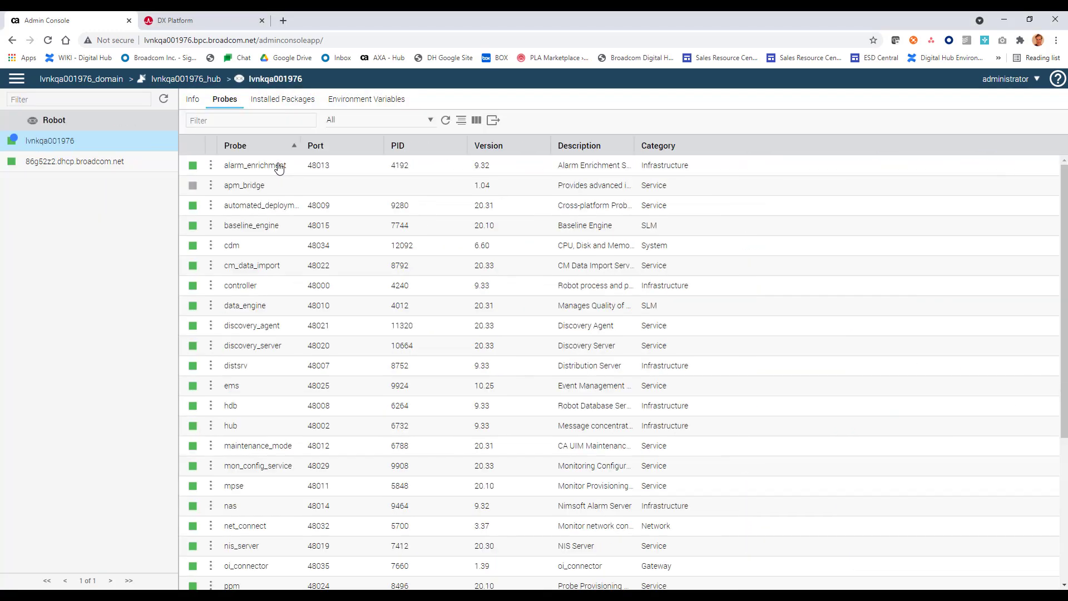
pyautogui.click(263, 121)
pyautogui.write('connect')
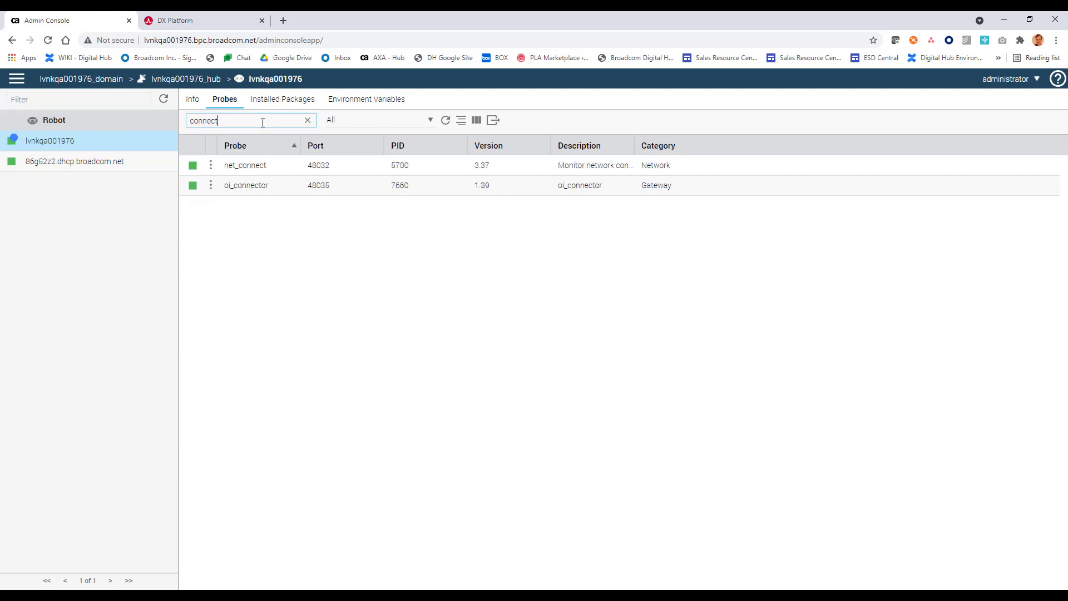
pyautogui.click(211, 186)
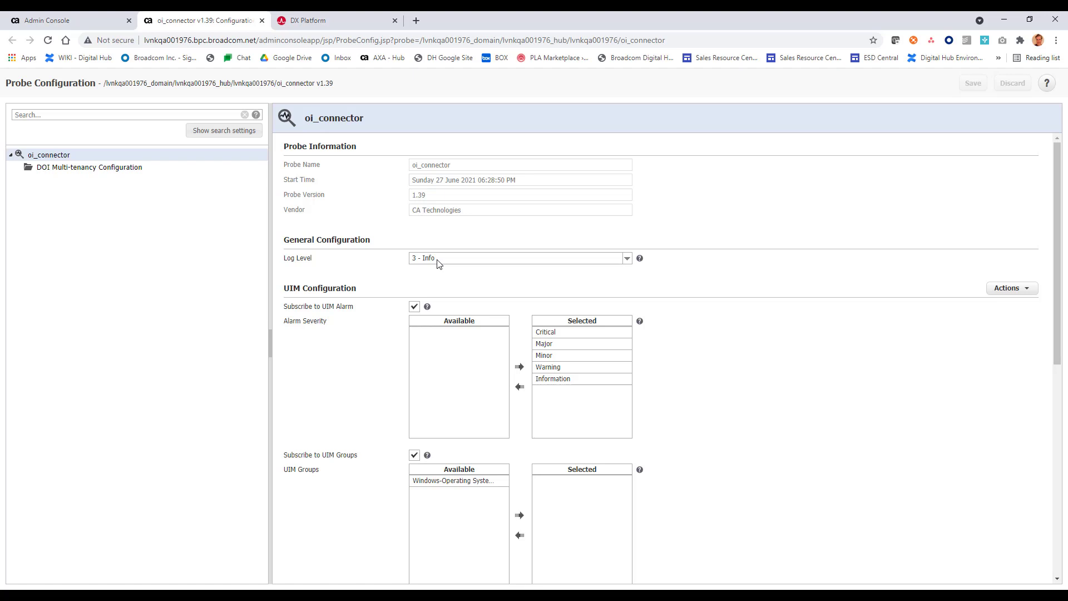
# Step: Keep all five alarm severities, Critical through Information, subscribed in UIM Configuration
pyautogui.scroll(-1, 440, 273)
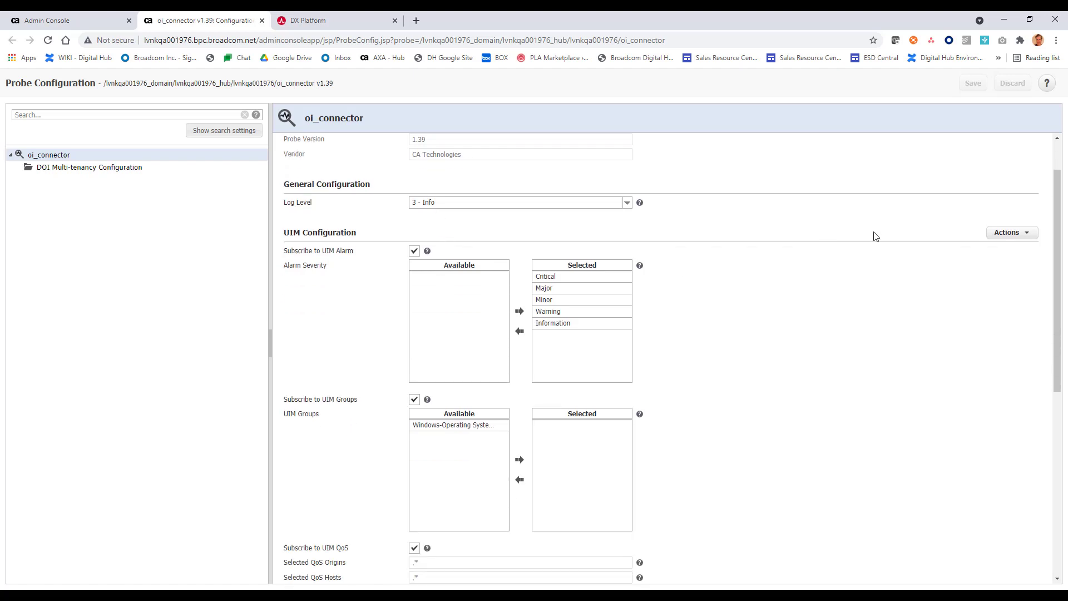
pyautogui.moveTo(1058, 194); pyautogui.dragTo(1057, 227)
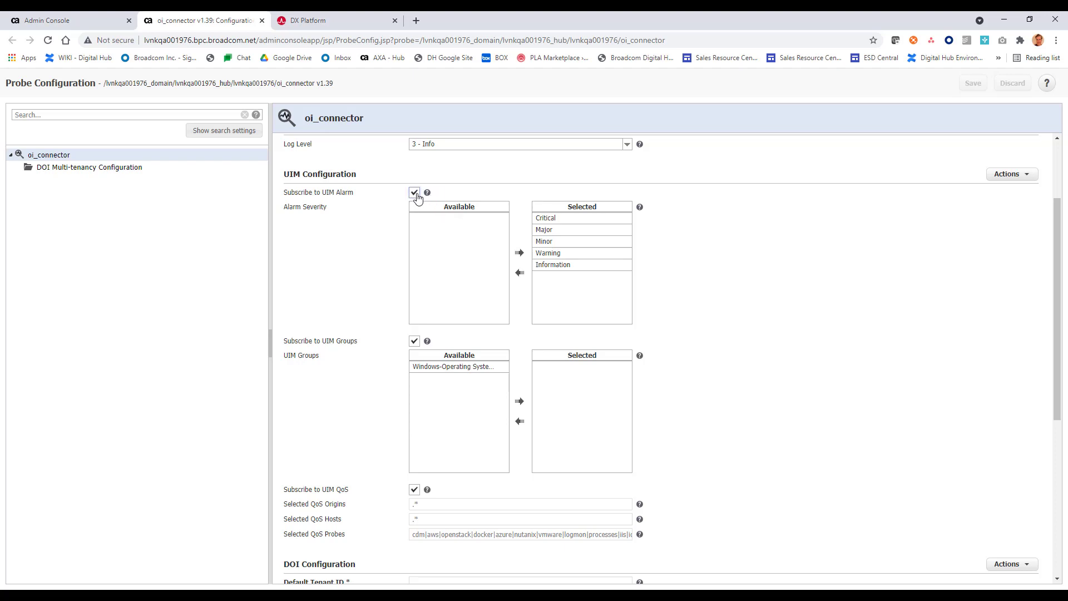
pyautogui.click(557, 230)
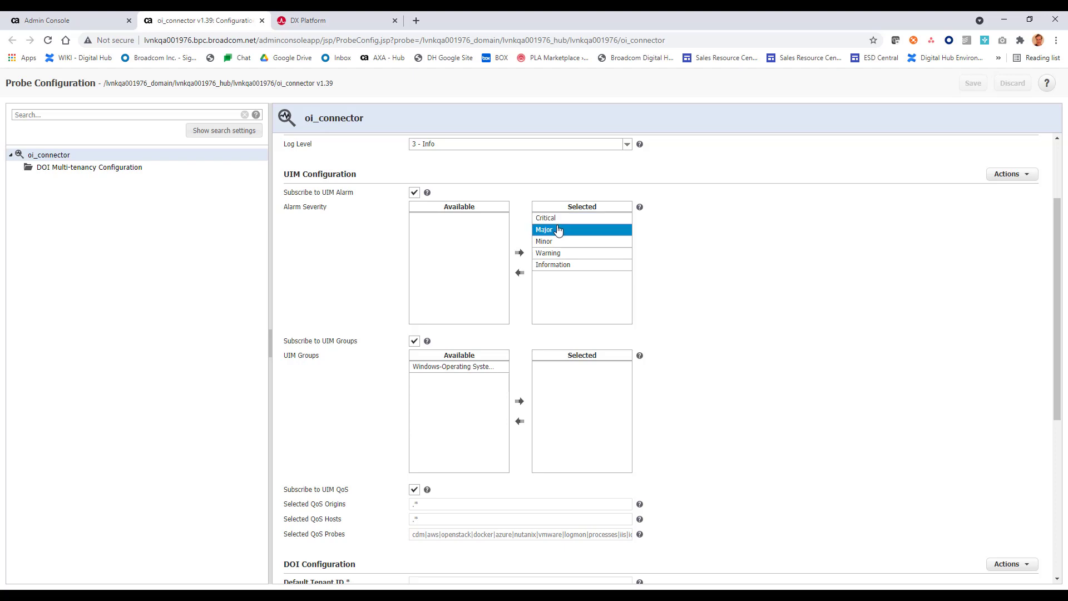
pyautogui.click(555, 218)
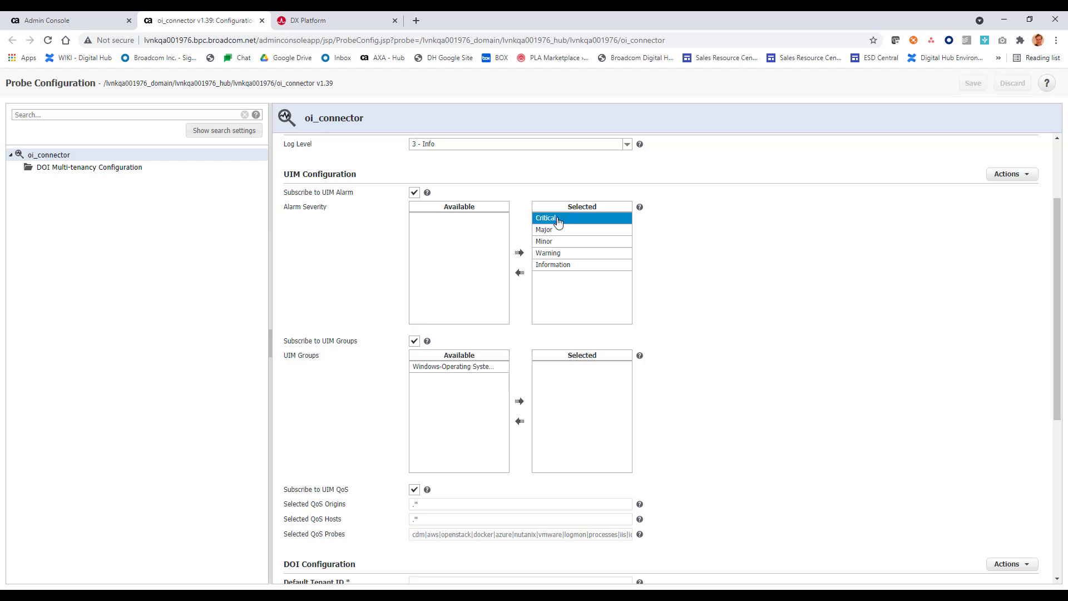
pyautogui.click(558, 230)
pyautogui.click(557, 220)
pyautogui.click(554, 242)
pyautogui.click(548, 253)
pyautogui.keyDown('ctrl'); pyautogui.click(542, 266); pyautogui.keyUp('ctrl')
pyautogui.click(521, 272)
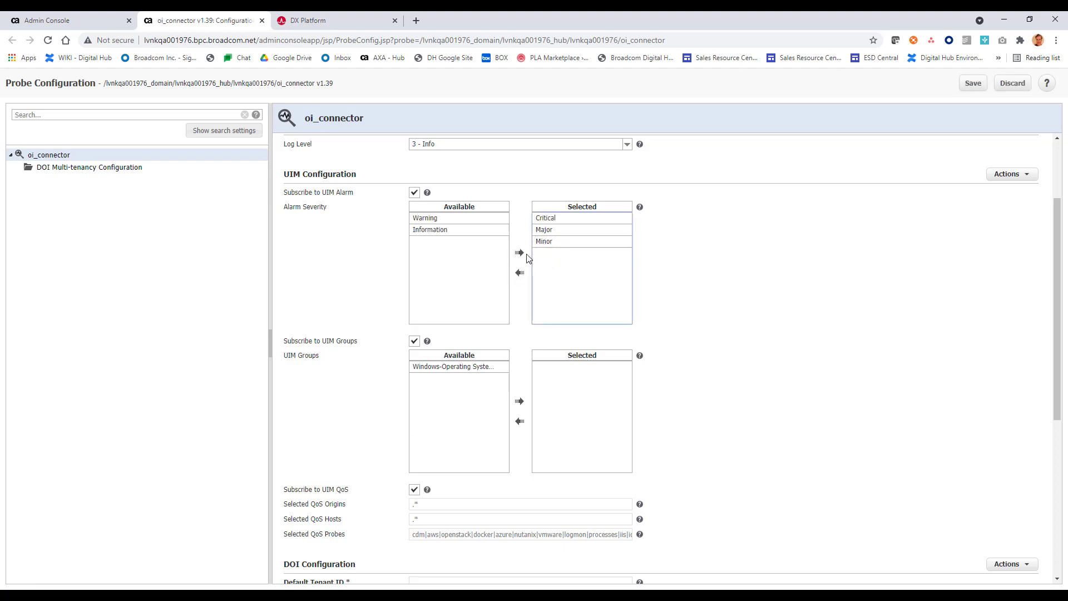
pyautogui.click(520, 254)
pyautogui.click(564, 242)
pyautogui.click(564, 266)
# Step: Move the Windows-Operating Systems group into the Selected UIM Groups list
pyautogui.click(452, 368)
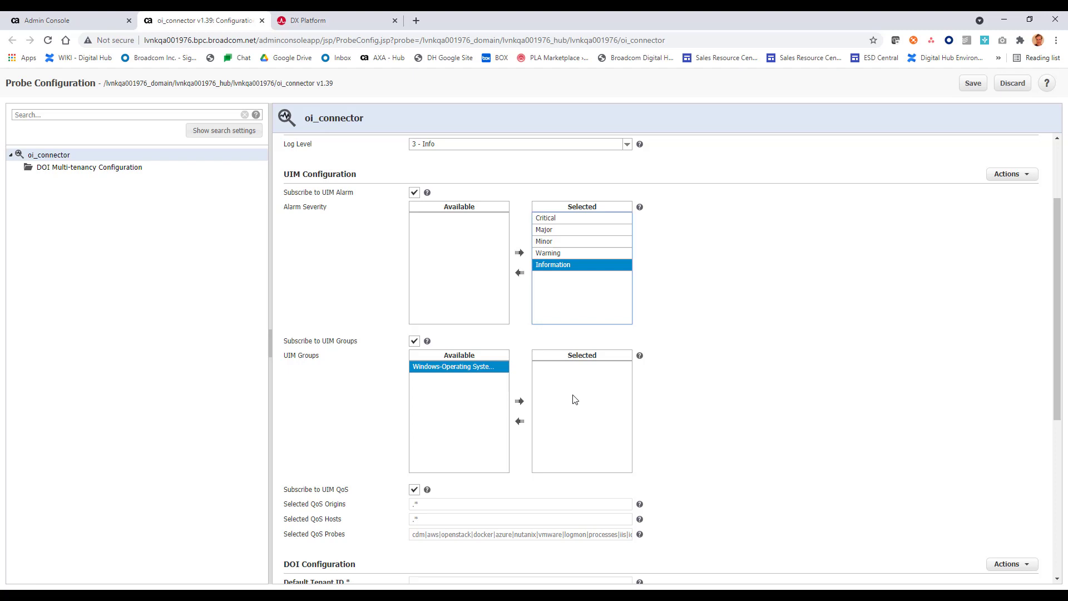
pyautogui.doubleClick(472, 368)
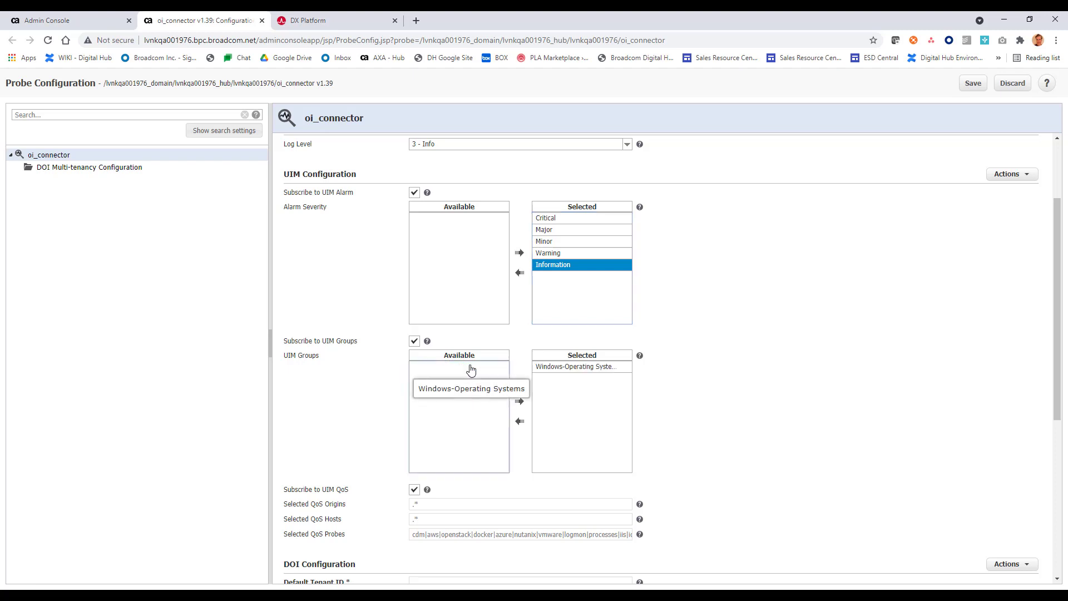
pyautogui.click(542, 229)
pyautogui.click(542, 239)
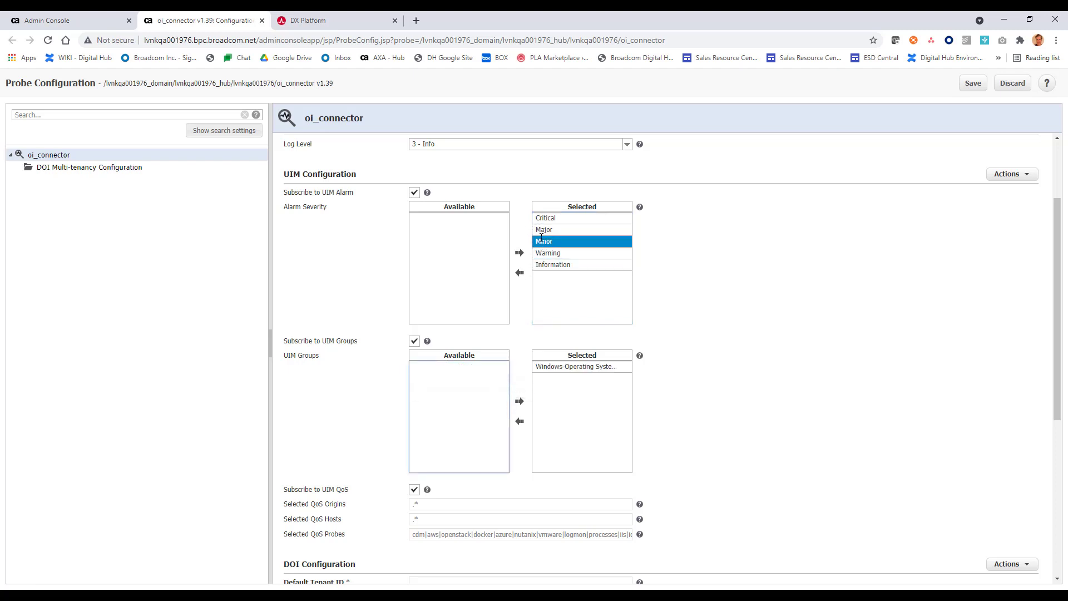
pyautogui.click(551, 264)
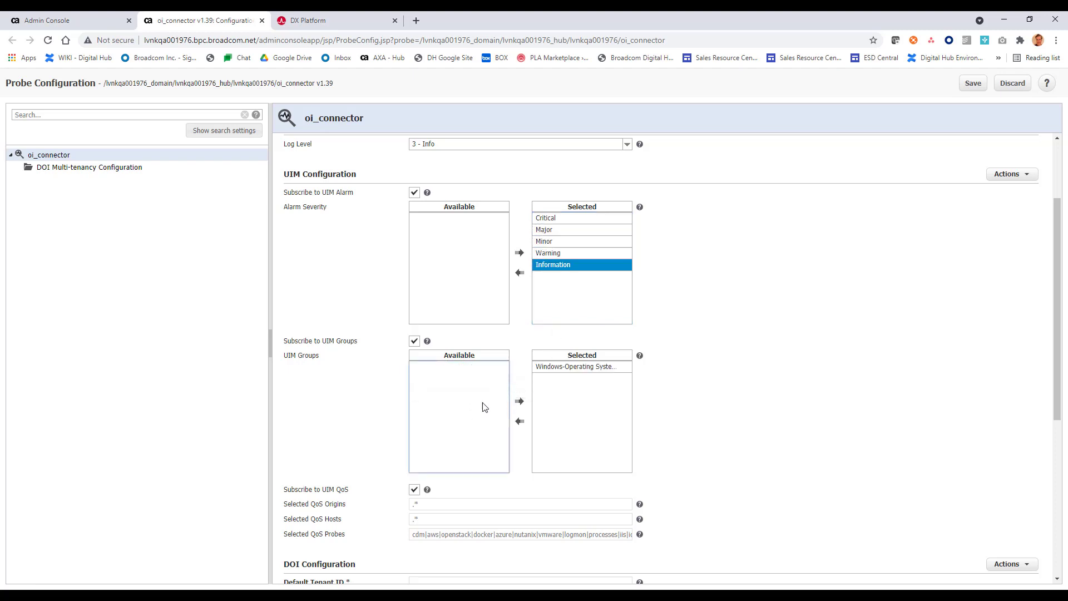
pyautogui.click(562, 372)
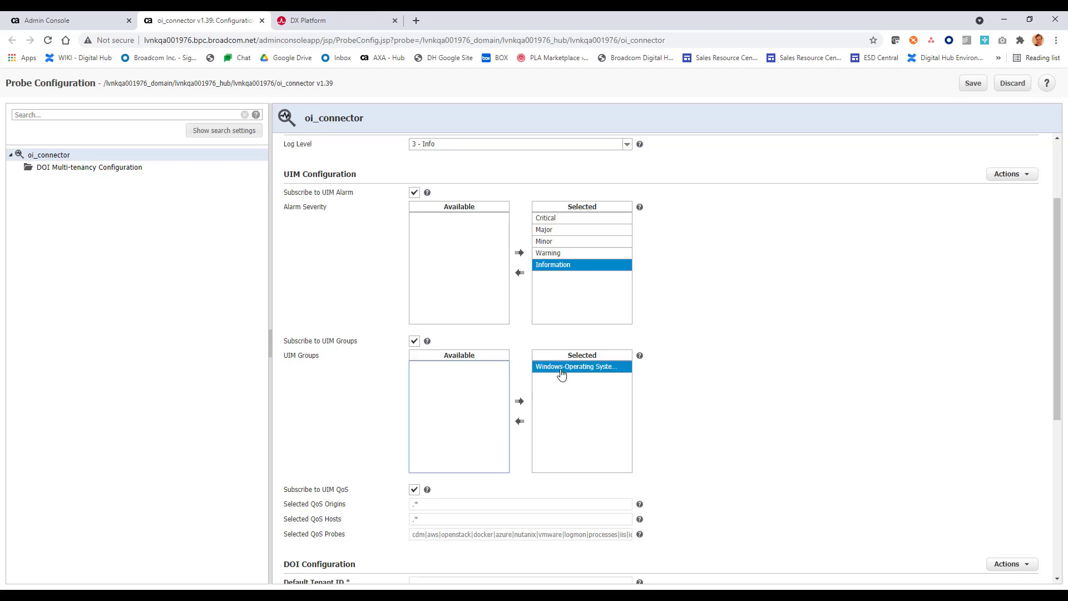
pyautogui.doubleClick(562, 372)
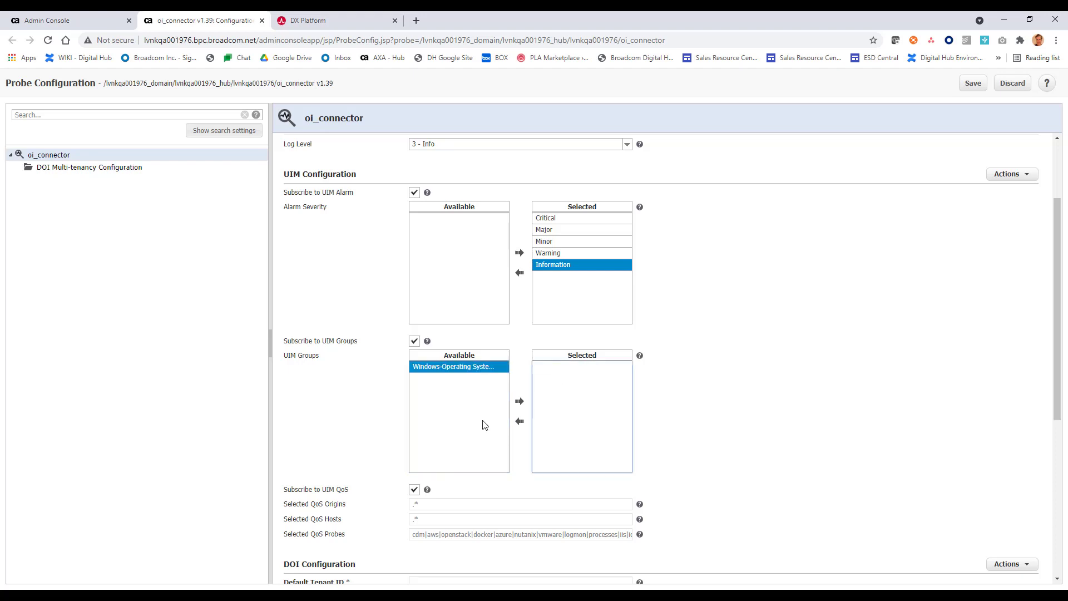
pyautogui.click(519, 403)
pyautogui.scroll(-2, 563, 434)
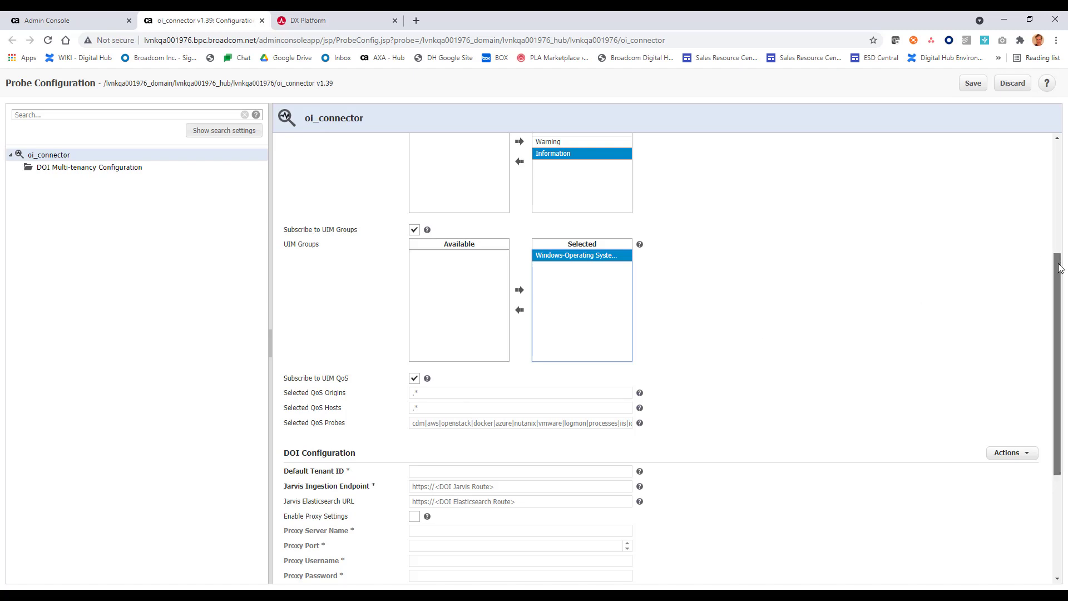
pyautogui.moveTo(1060, 268); pyautogui.dragTo(746, 344)
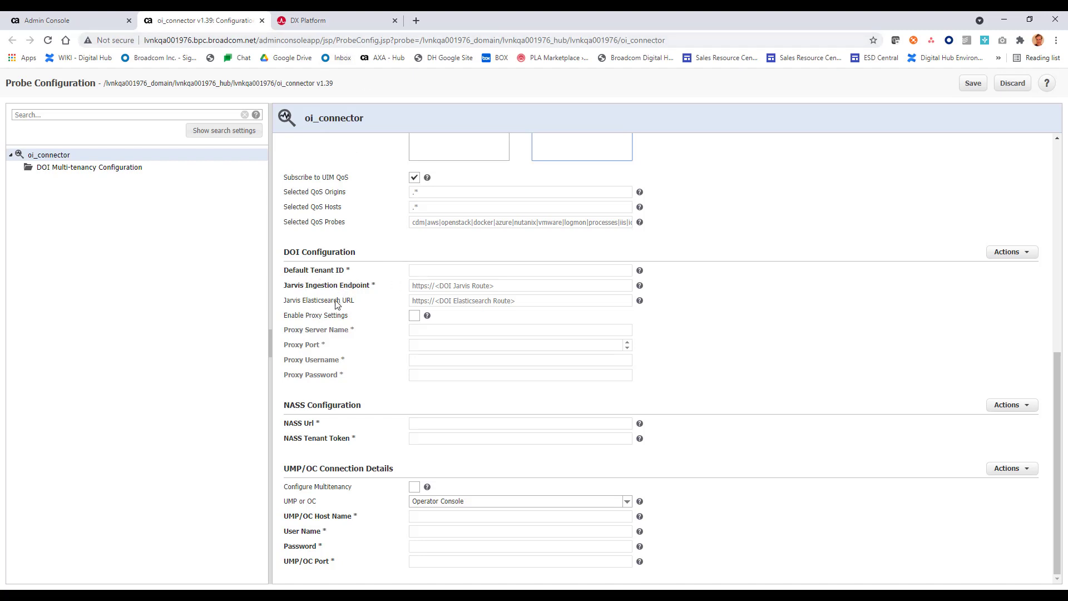
# Step: Open DX Operational Intelligence from the DX SaaS launch pad and view its Connector Parameters
pyautogui.click(341, 22)
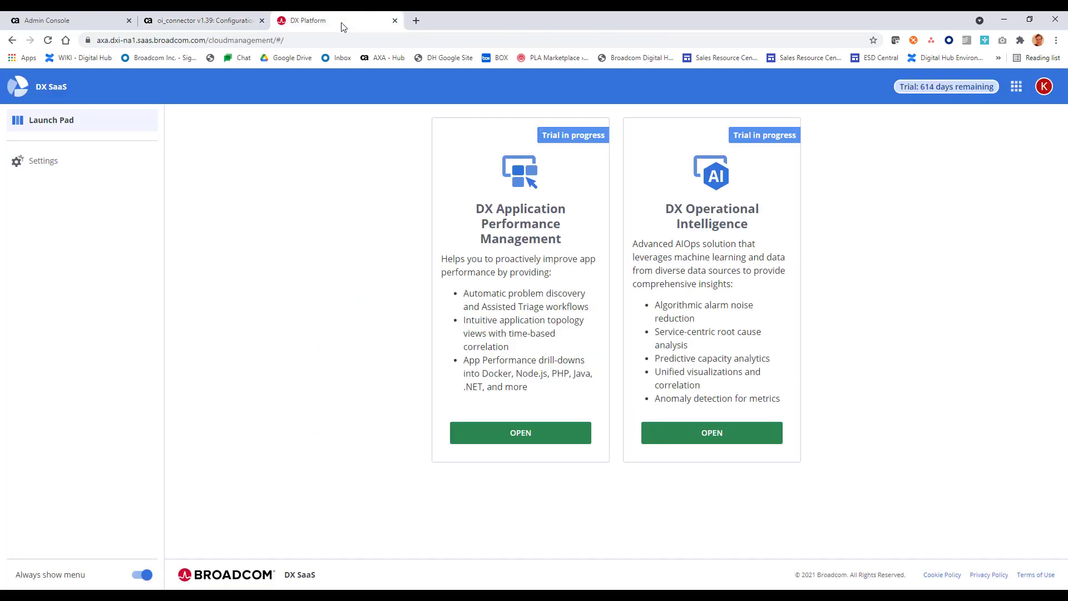
pyautogui.click(738, 442)
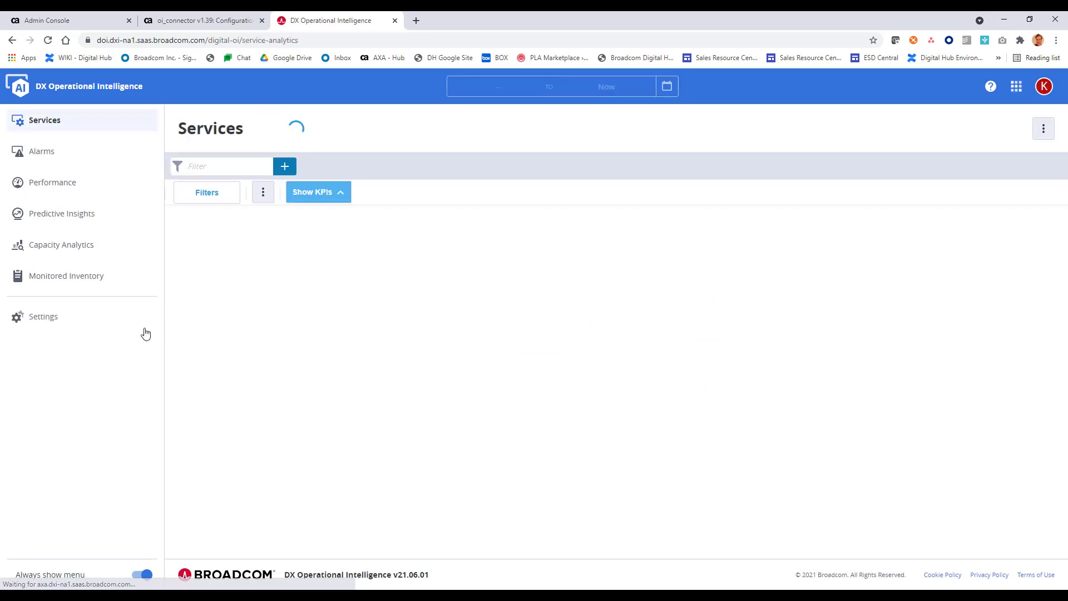
pyautogui.click(54, 328)
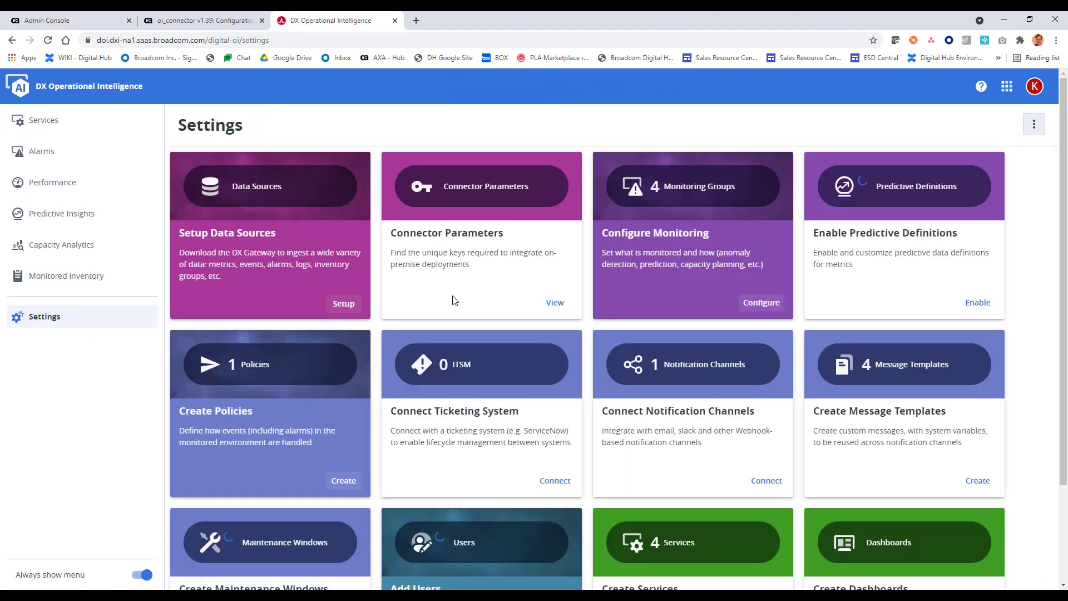
pyautogui.click(556, 303)
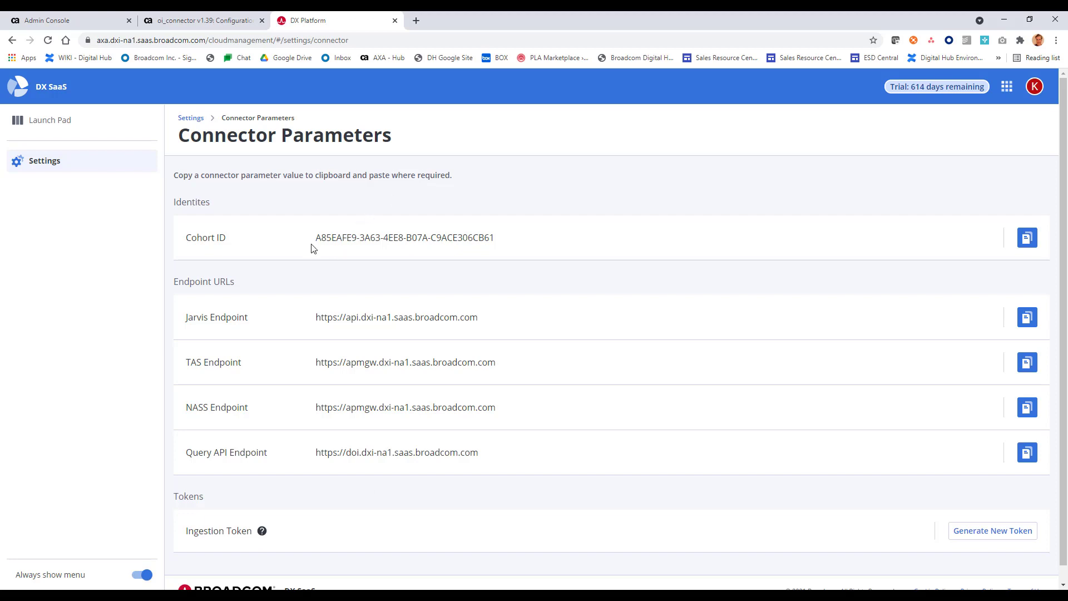
# Step: Copy the Cohort ID into oi_connector's Default Tenant ID field
pyautogui.moveTo(315, 237); pyautogui.dragTo(499, 249)
pyautogui.hotkey('ctrl', 'c')
pyautogui.click(192, 23)
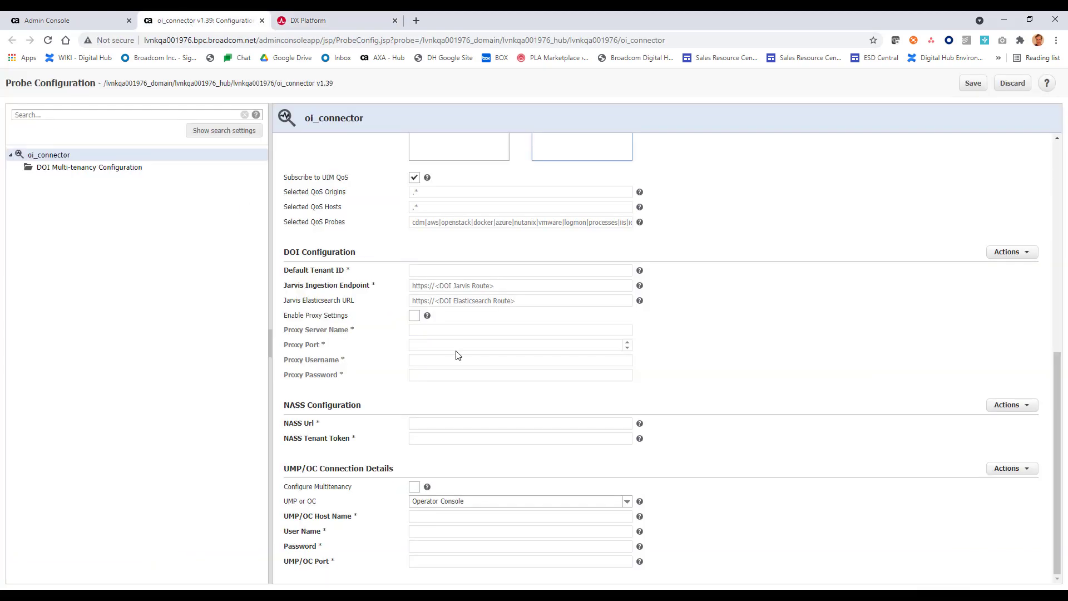
pyautogui.click(441, 271)
pyautogui.hotkey('ctrl', 'v')
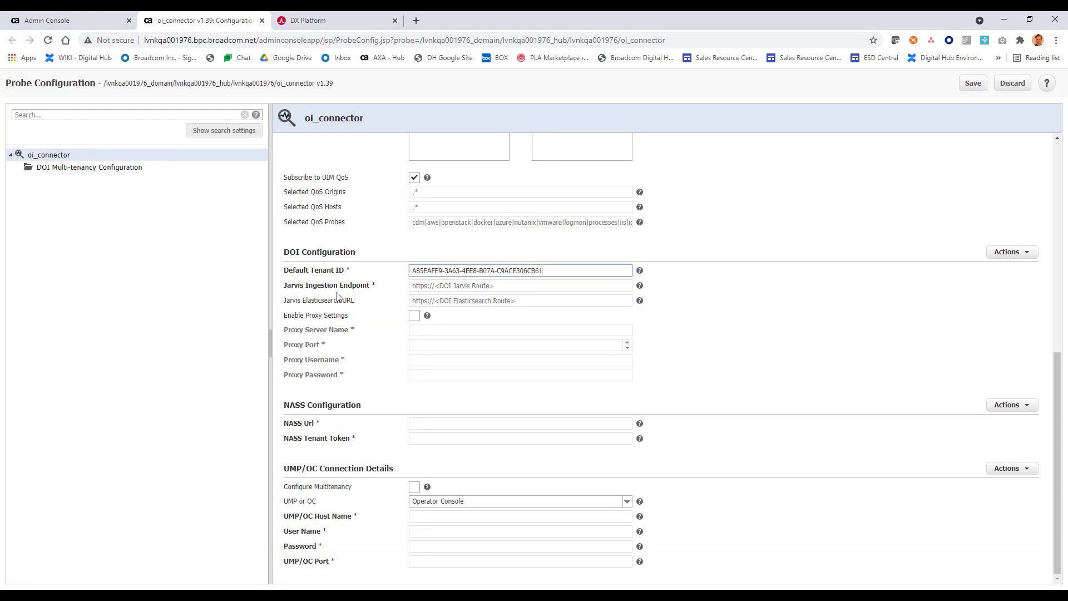
# Step: Set the Jarvis Ingestion Endpoint to the copied Jarvis endpoint followed by /ingestion
pyautogui.click(304, 25)
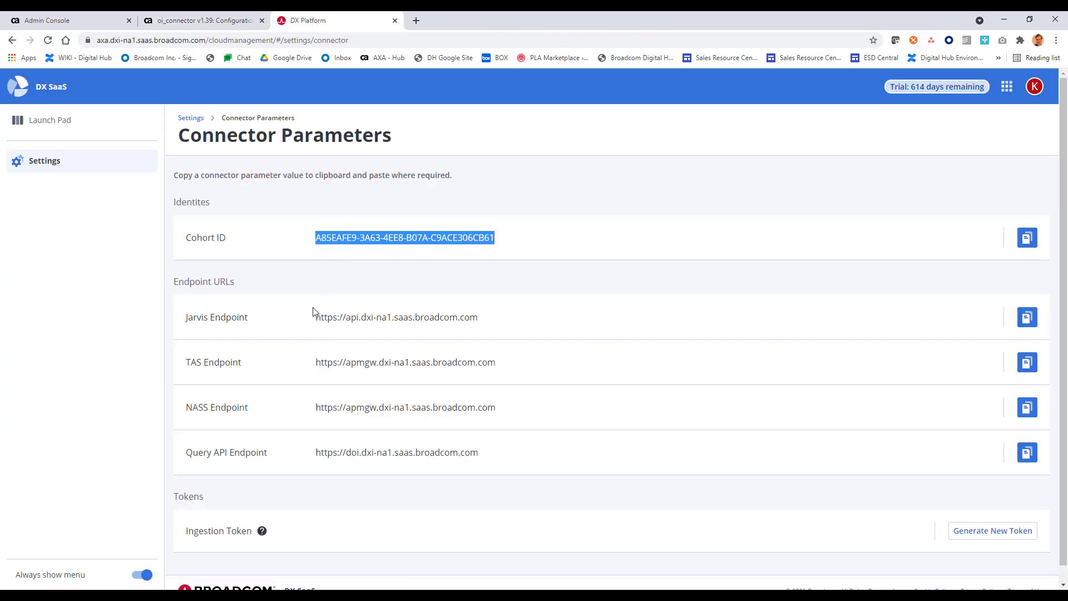
pyautogui.moveTo(316, 320); pyautogui.dragTo(490, 320)
pyautogui.hotkey('ctrl', 'c')
pyautogui.click(202, 21)
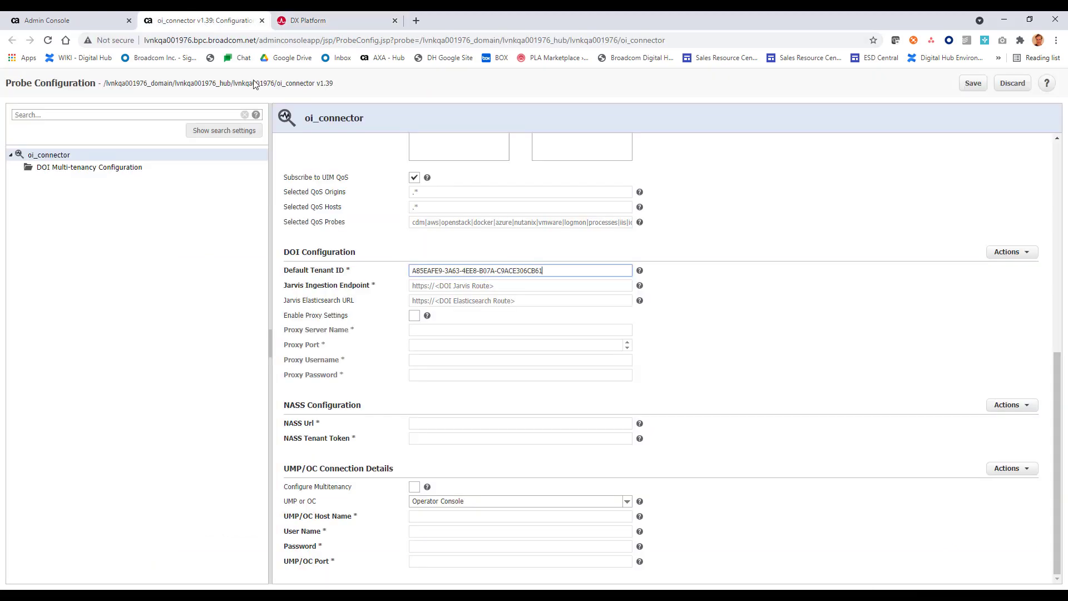
pyautogui.click(465, 286)
pyautogui.moveTo(501, 287); pyautogui.dragTo(410, 285)
pyautogui.hotkey('ctrl', 'v')
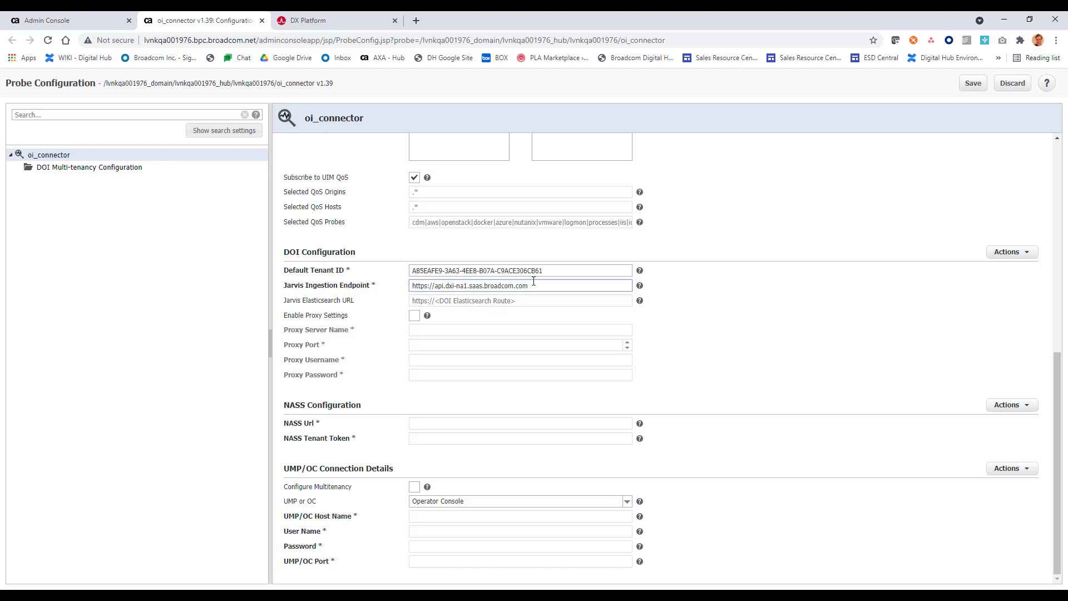
pyautogui.write('/ingestion')
pyautogui.click(532, 301)
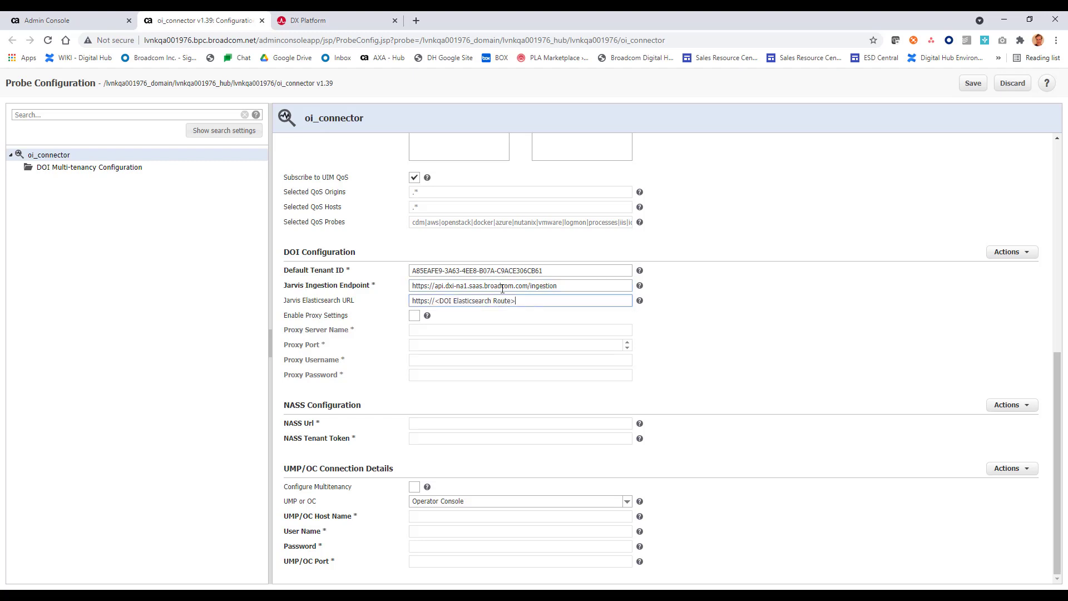
# Step: Paste the Query API endpoint URL as the Jarvis Elasticsearch URL
pyautogui.click(328, 23)
pyautogui.moveTo(481, 454); pyautogui.dragTo(314, 460)
pyautogui.hotkey('ctrl', 'c')
pyautogui.click(201, 21)
pyautogui.moveTo(518, 301); pyautogui.dragTo(394, 304)
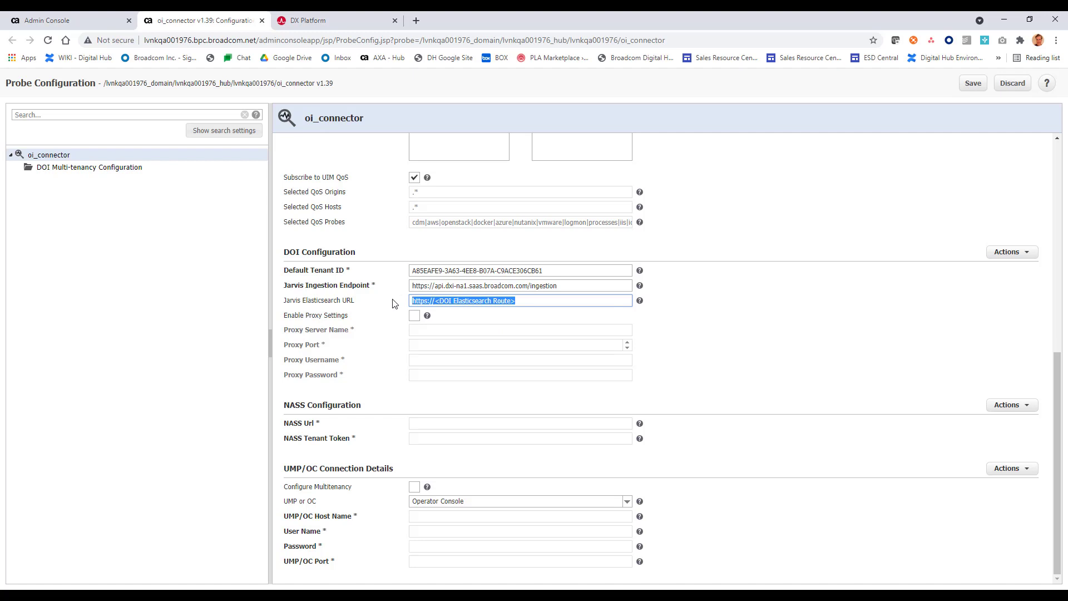
pyautogui.hotkey('ctrl', 'v')
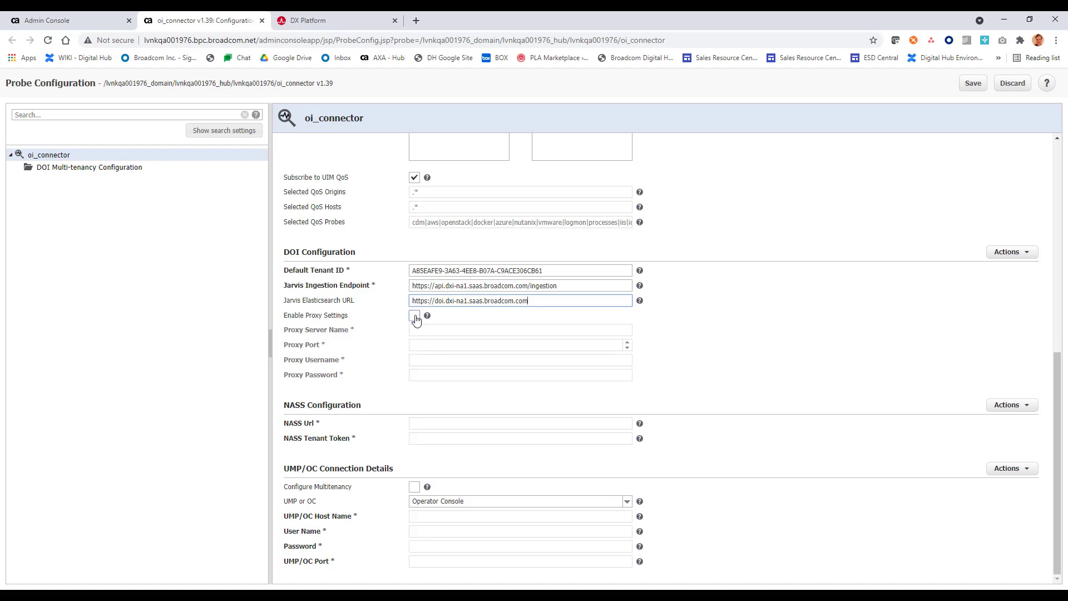
# Step: Verify Jarvis is reachable and dismiss the success message
pyautogui.click(1028, 256)
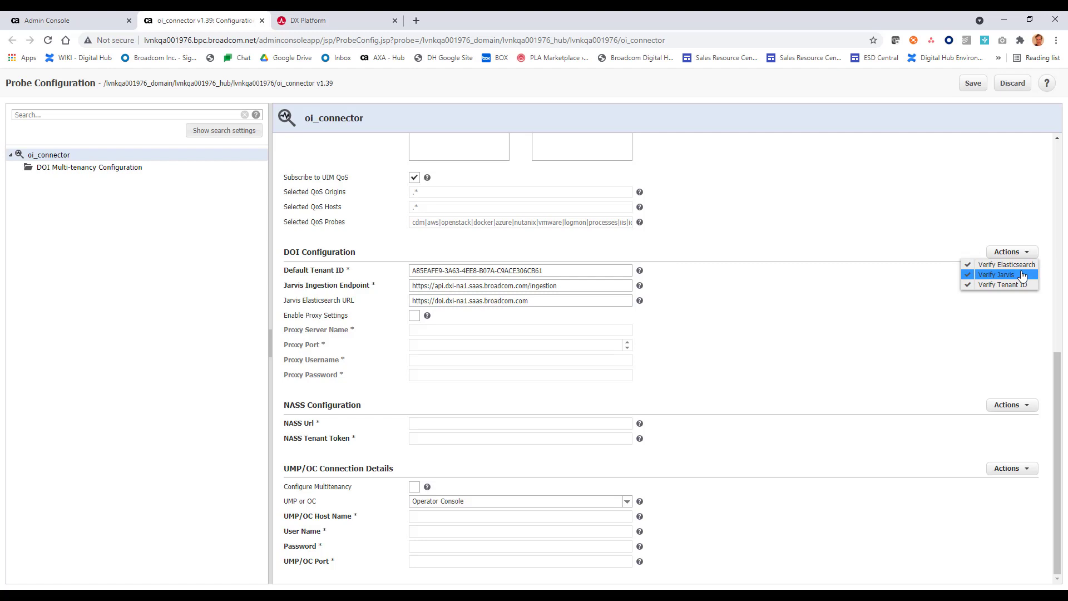
pyautogui.click(1022, 275)
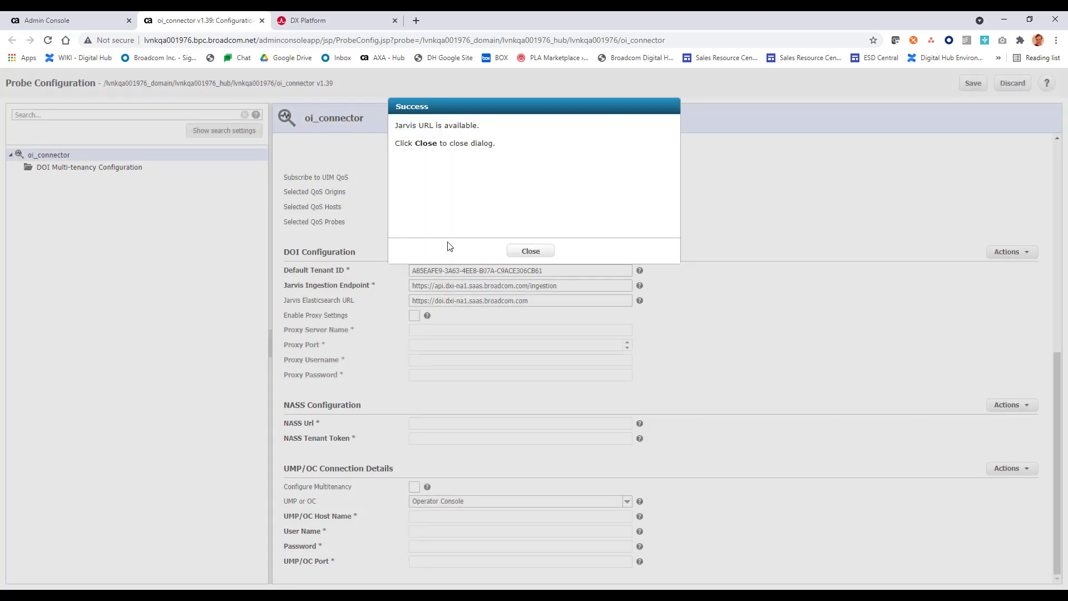
pyautogui.click(534, 253)
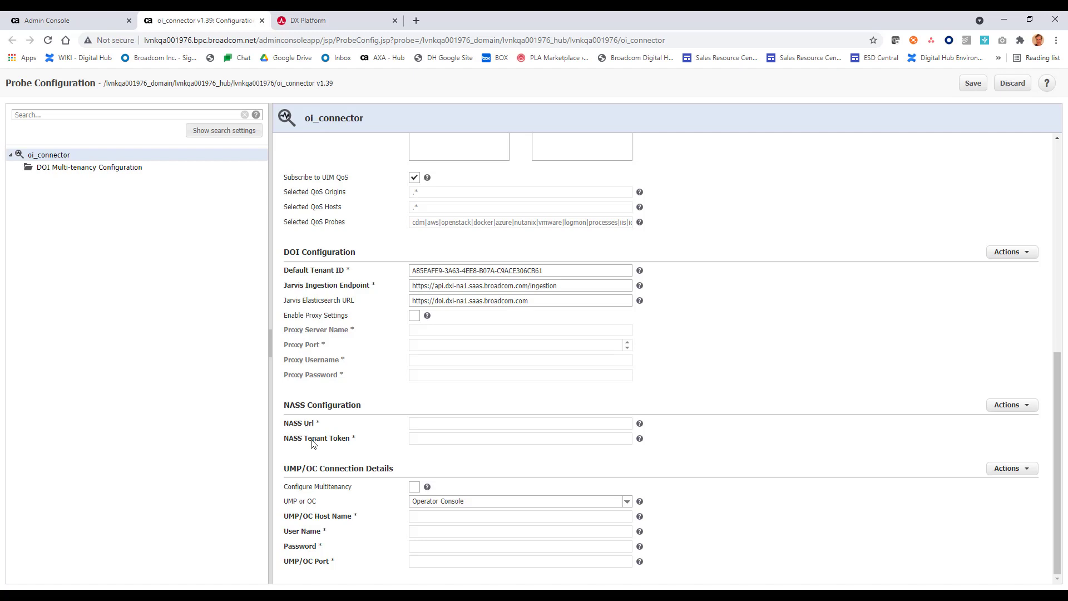
pyautogui.click(309, 20)
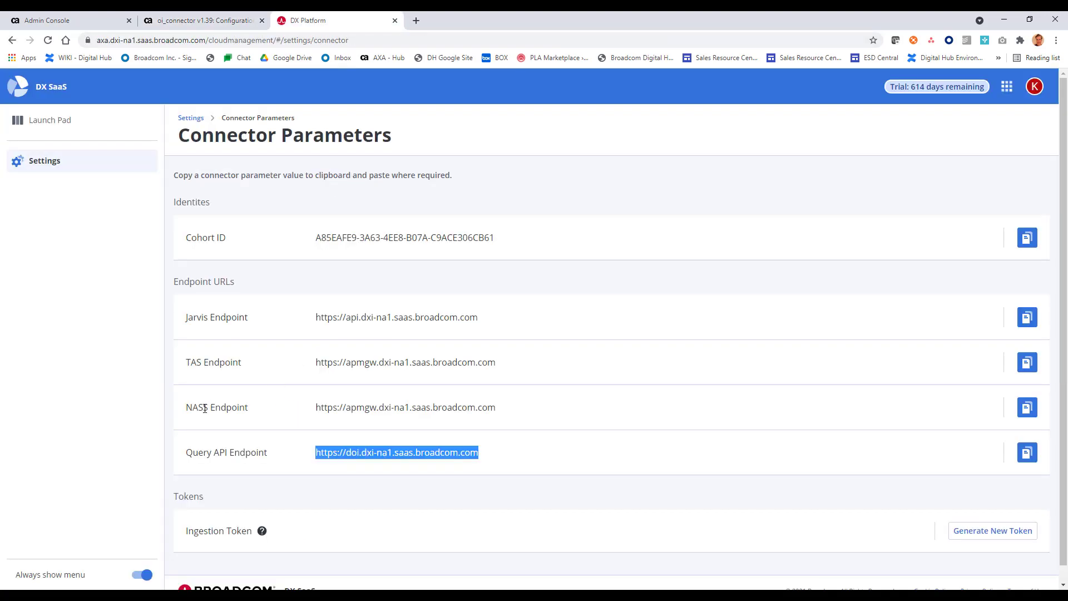
pyautogui.moveTo(316, 407); pyautogui.dragTo(497, 405)
pyautogui.hotkey('ctrl', 'c')
pyautogui.click(183, 20)
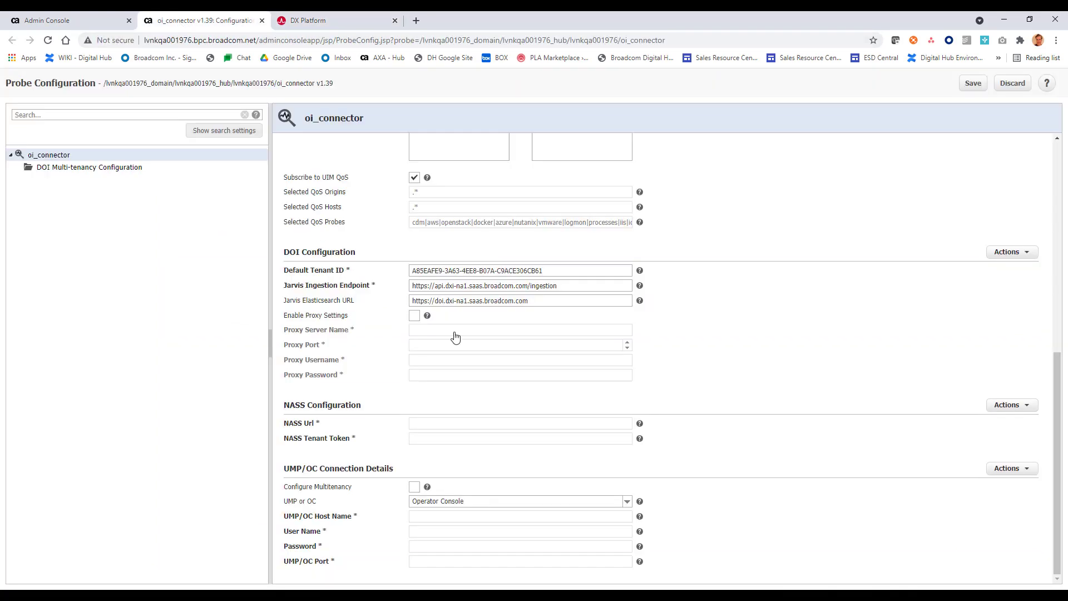
pyautogui.click(432, 424)
pyautogui.hotkey('ctrl', 'v')
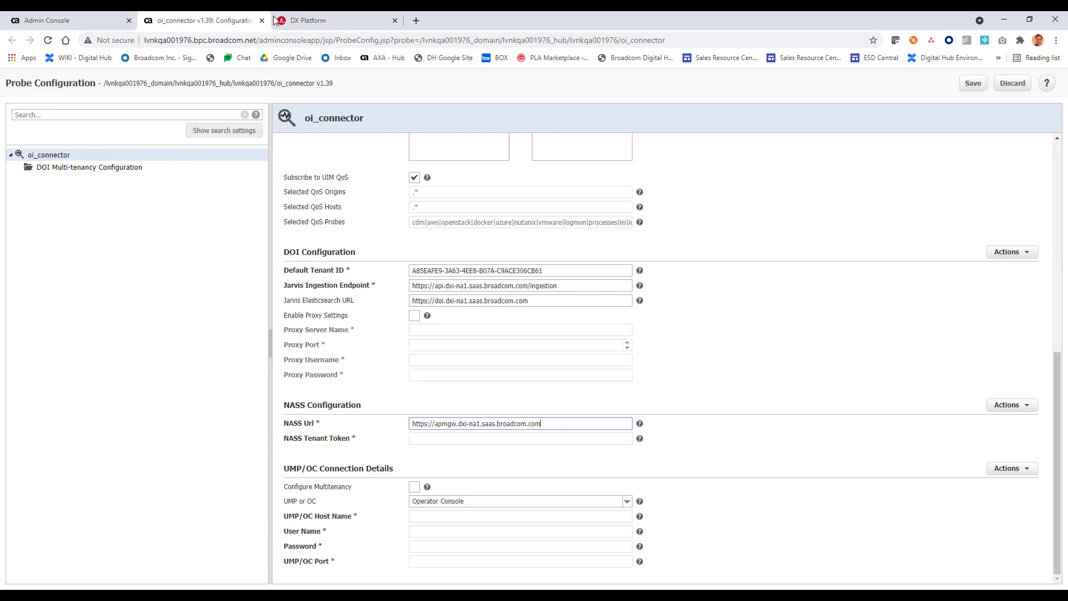
pyautogui.click(321, 21)
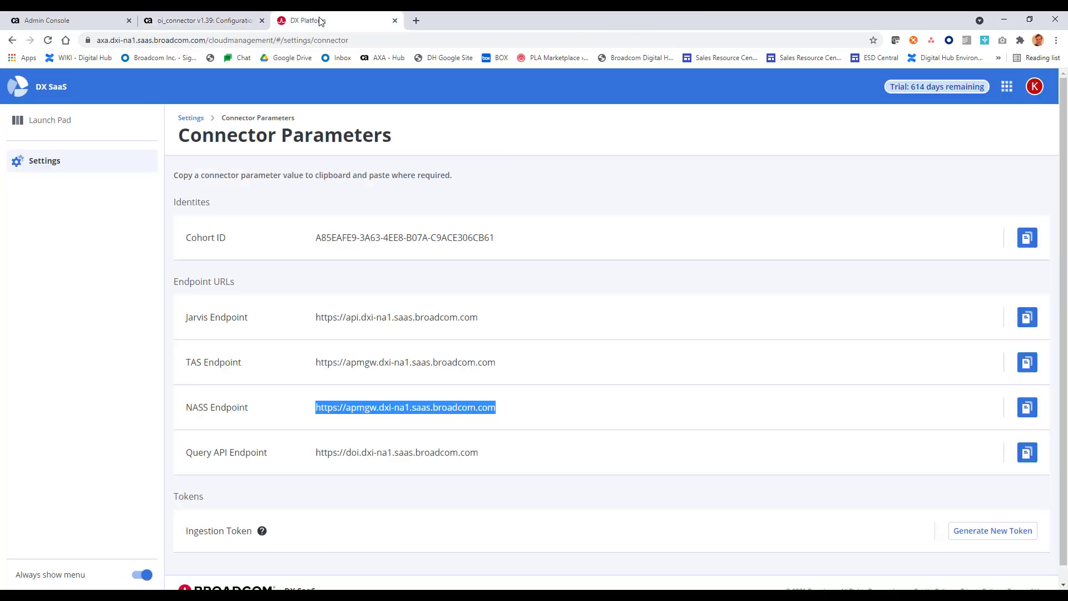
# Step: Generate a never-expiring agent ingestion token, copy it and close the token dialog
pyautogui.click(981, 541)
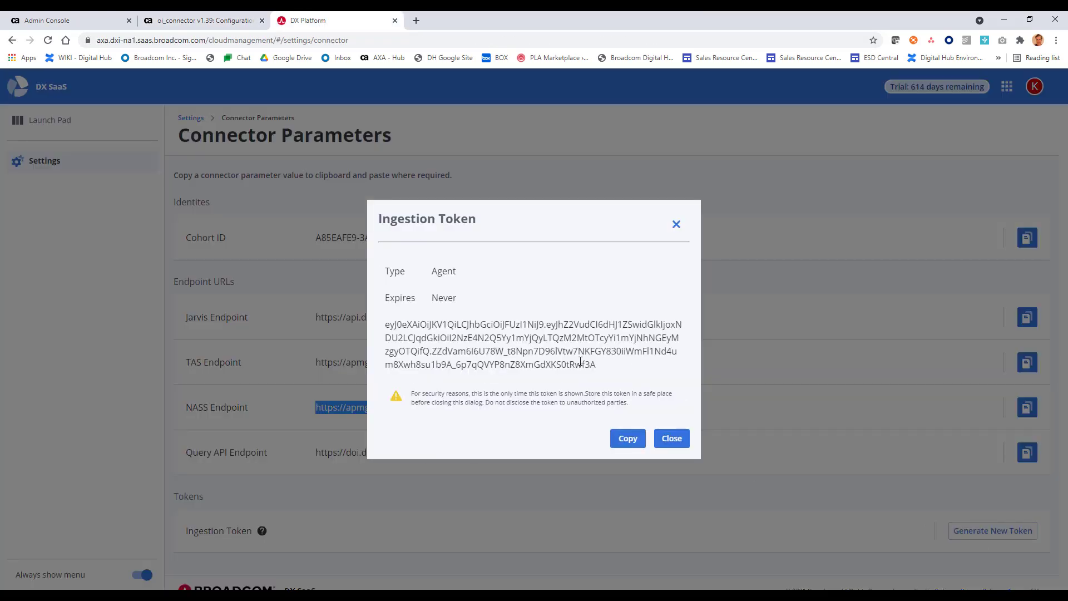
pyautogui.moveTo(600, 365); pyautogui.dragTo(386, 326)
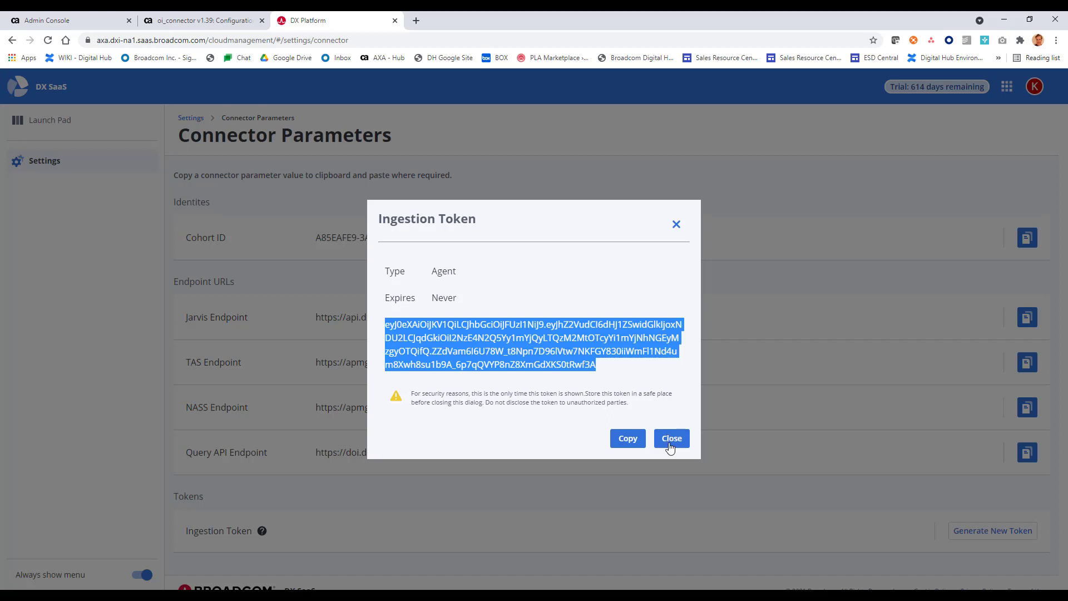
pyautogui.click(671, 443)
# Step: Paste the new ingestion token into the NASS Tenant Token field
pyautogui.click(186, 20)
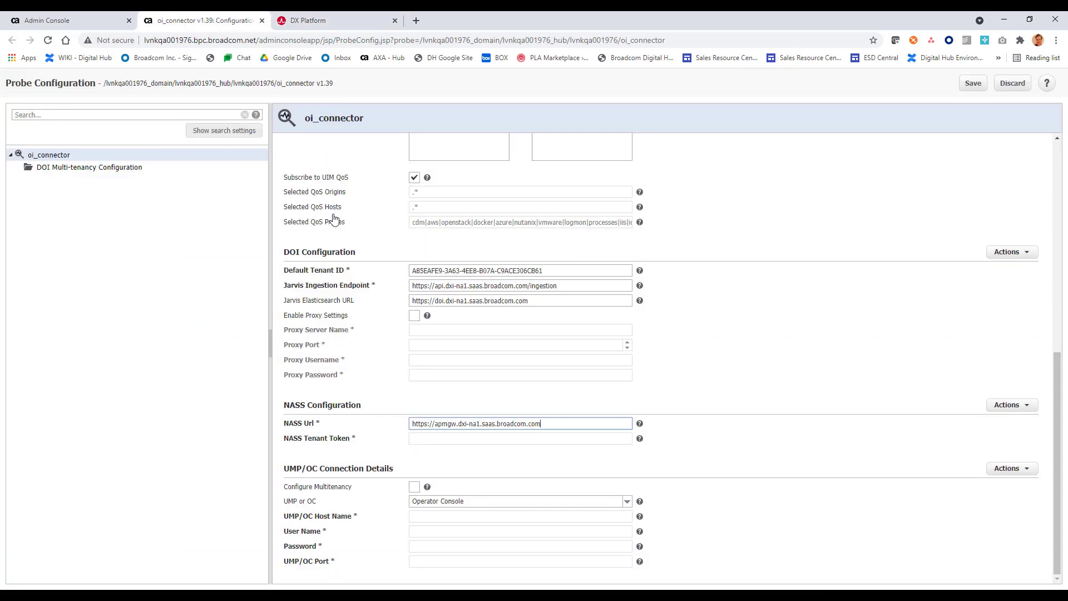
pyautogui.click(456, 439)
pyautogui.hotkey('ctrl', 'v')
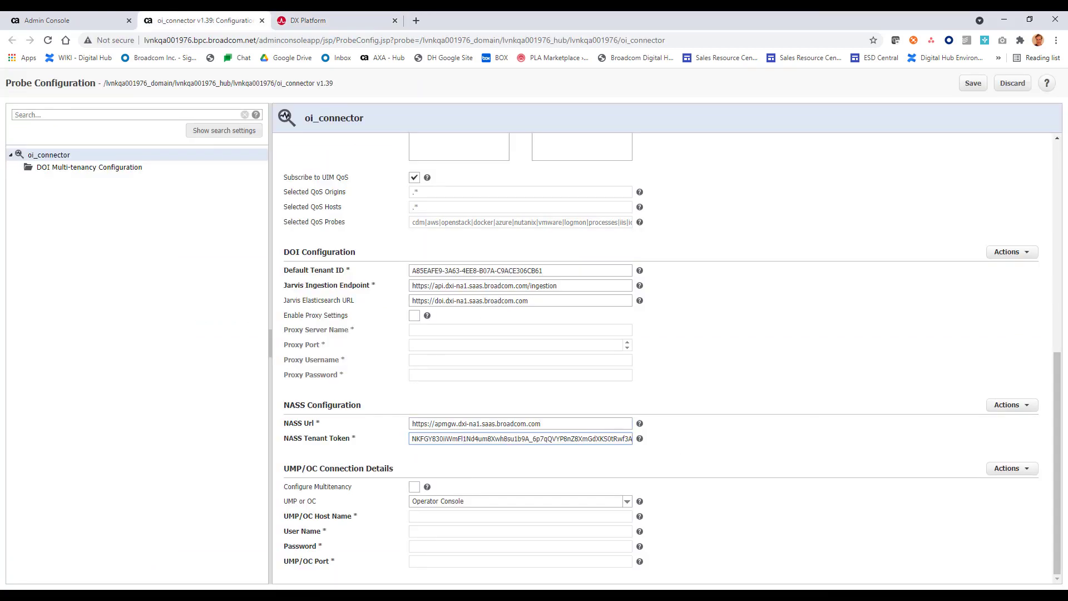
# Step: Enter UMP/OC host lvnkqa001976.bpc.broadcom.net, user name administrator and the account password
pyautogui.click(428, 518)
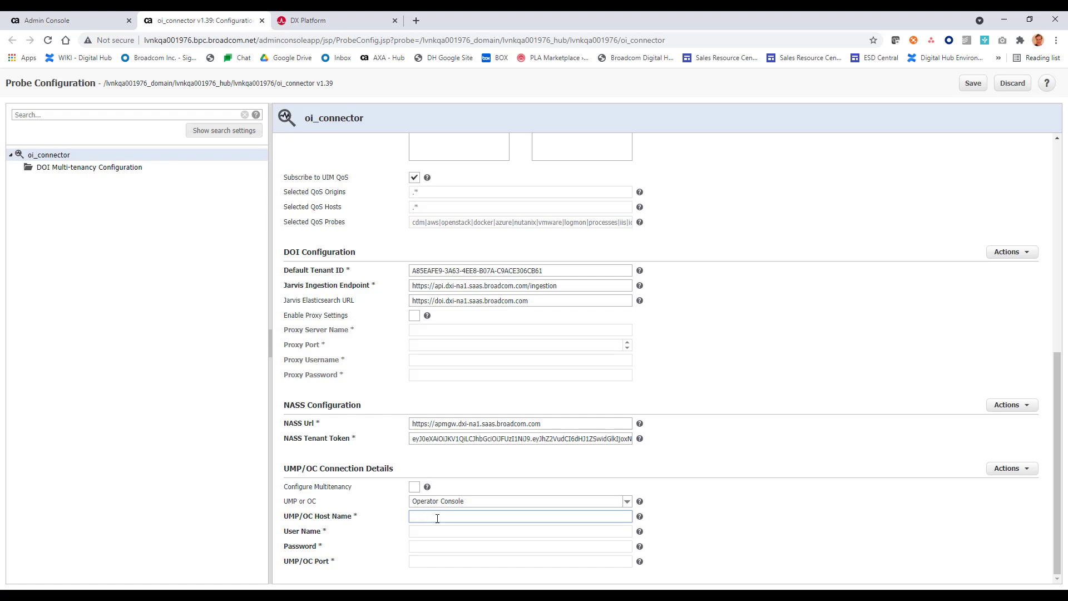
pyautogui.write('lvnkqa001976.bpc.broadcom.net')
pyautogui.click(438, 533)
pyautogui.write('administrator')
pyautogui.press('Tab')
pyautogui.write('••••••••••')
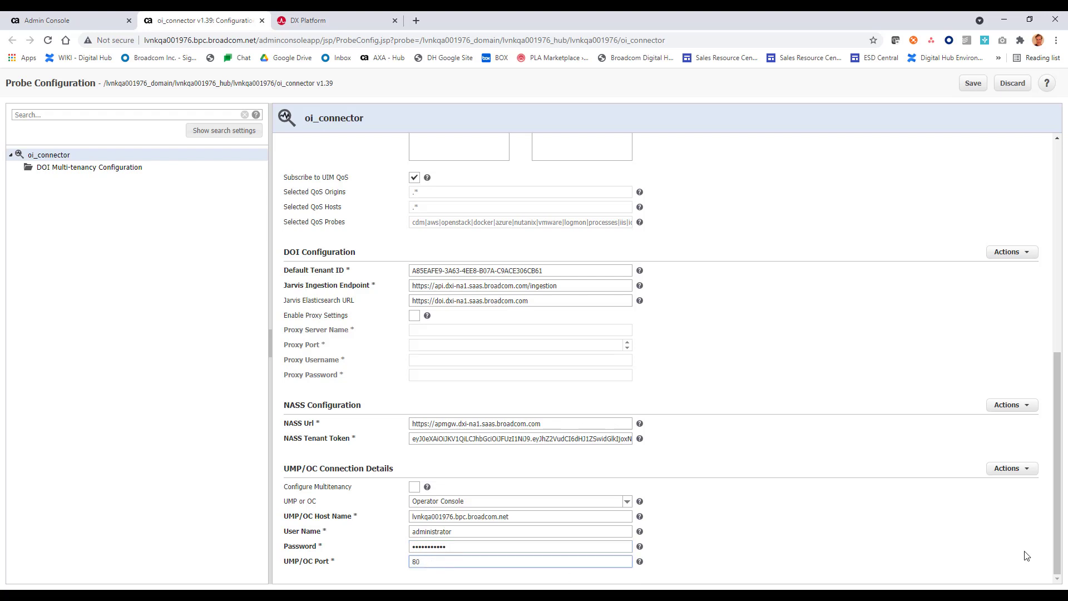
# Step: Validate the UMP/OC connection and test the NASS url, dismissing both success messages
pyautogui.click(1028, 469)
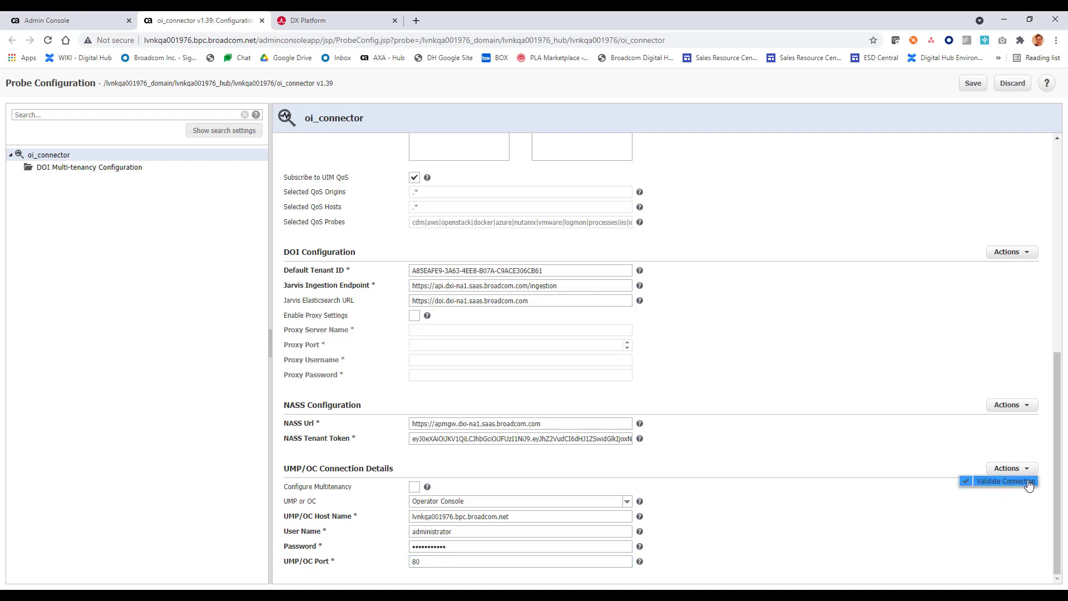
pyautogui.click(1028, 482)
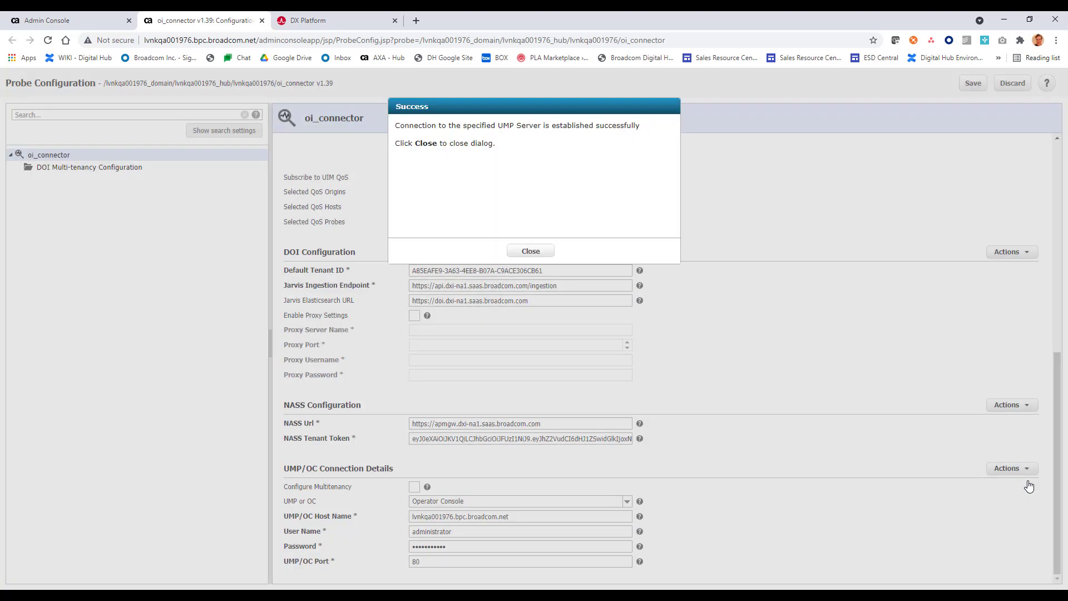
pyautogui.click(535, 251)
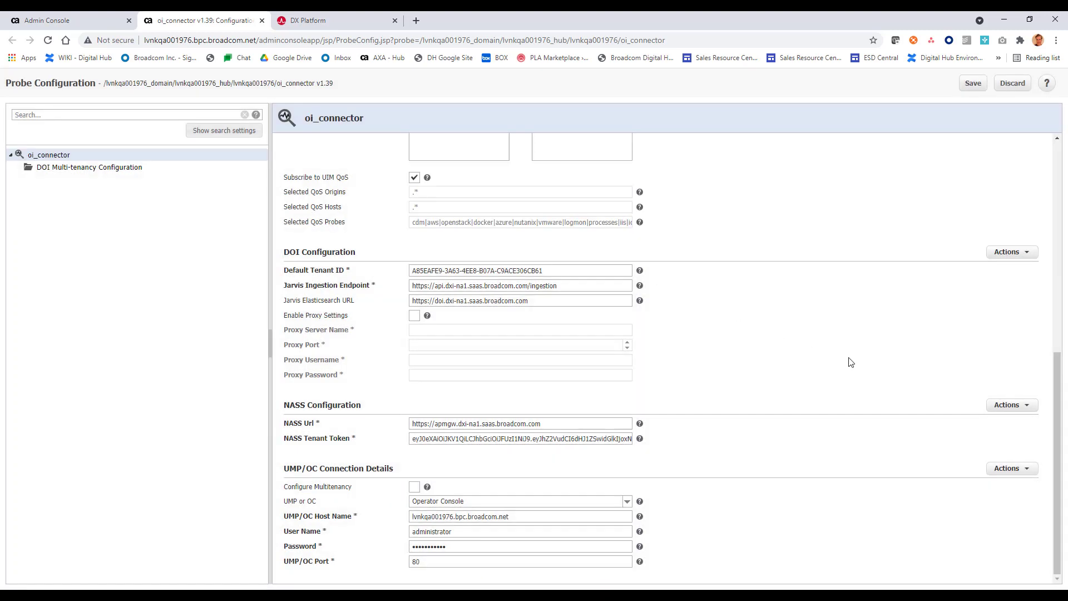
pyautogui.click(1026, 406)
pyautogui.click(1024, 422)
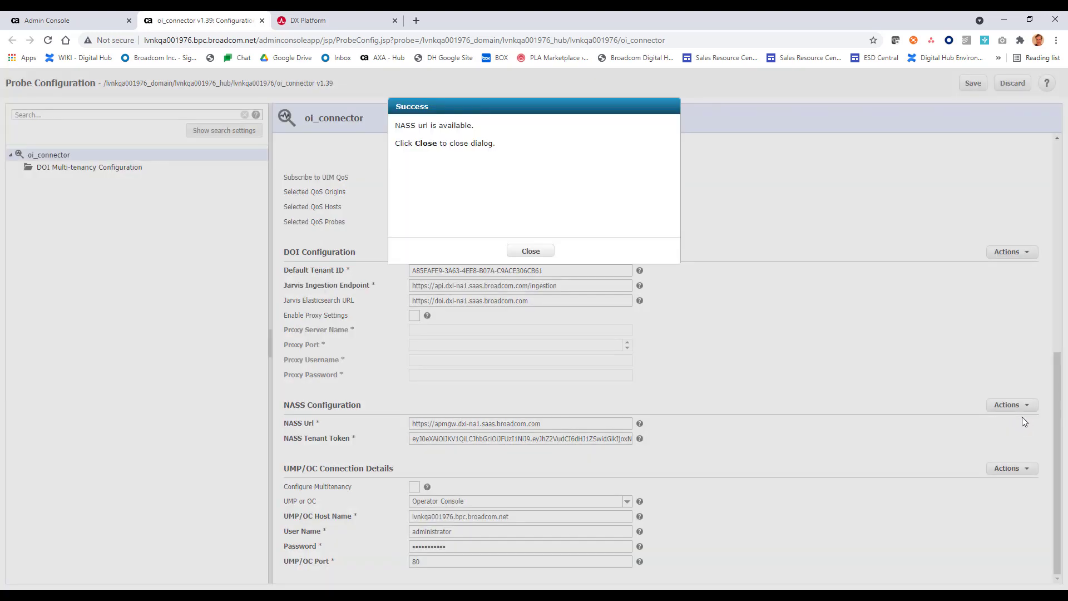
pyautogui.click(536, 250)
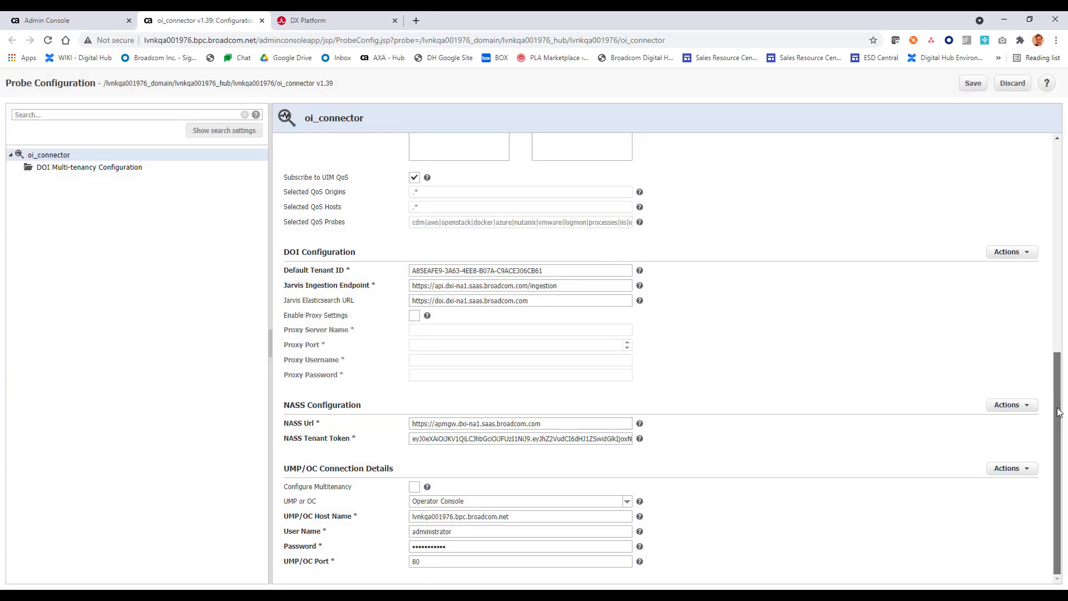
# Step: Save the oi_connector configuration and confirm the refresh
pyautogui.moveTo(1059, 389); pyautogui.dragTo(1048, 142)
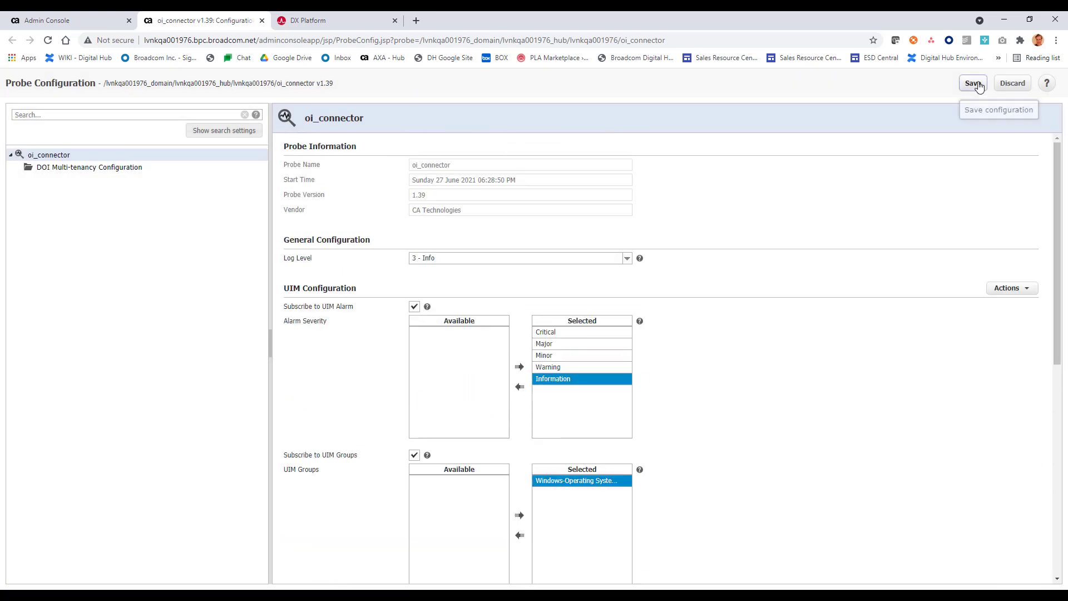
pyautogui.click(978, 87)
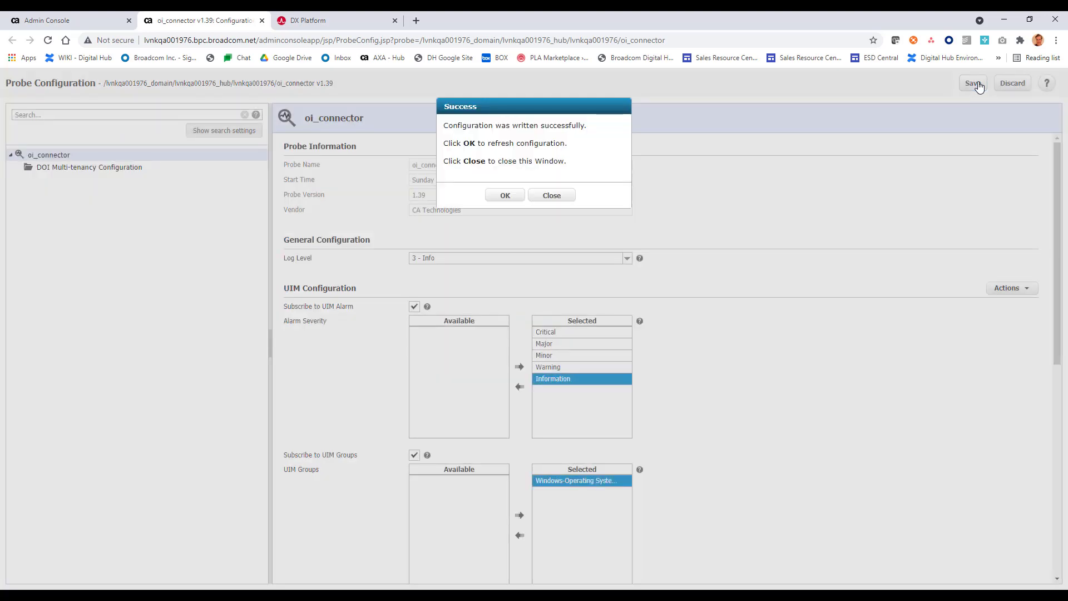
pyautogui.click(504, 195)
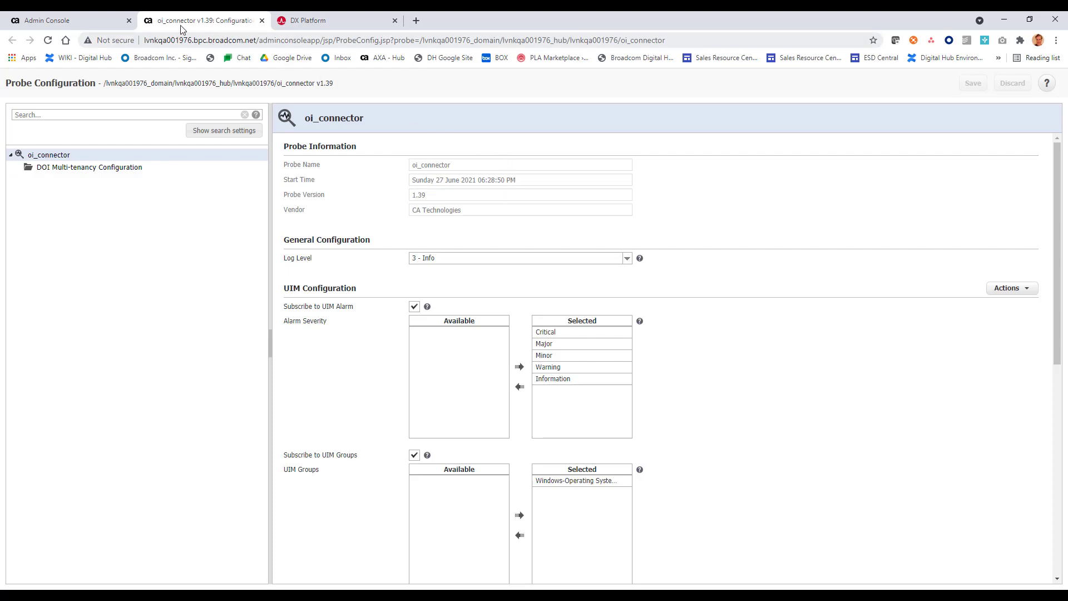
# Step: Close the oi_connector configuration page and filter the probes list by 'apm'
pyautogui.click(91, 21)
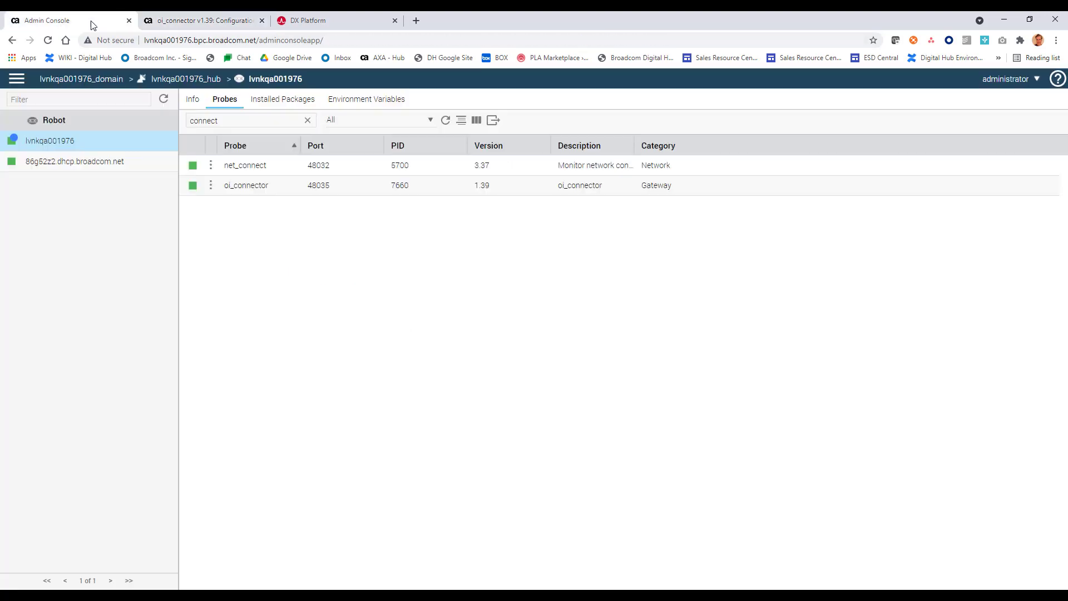
pyautogui.click(262, 21)
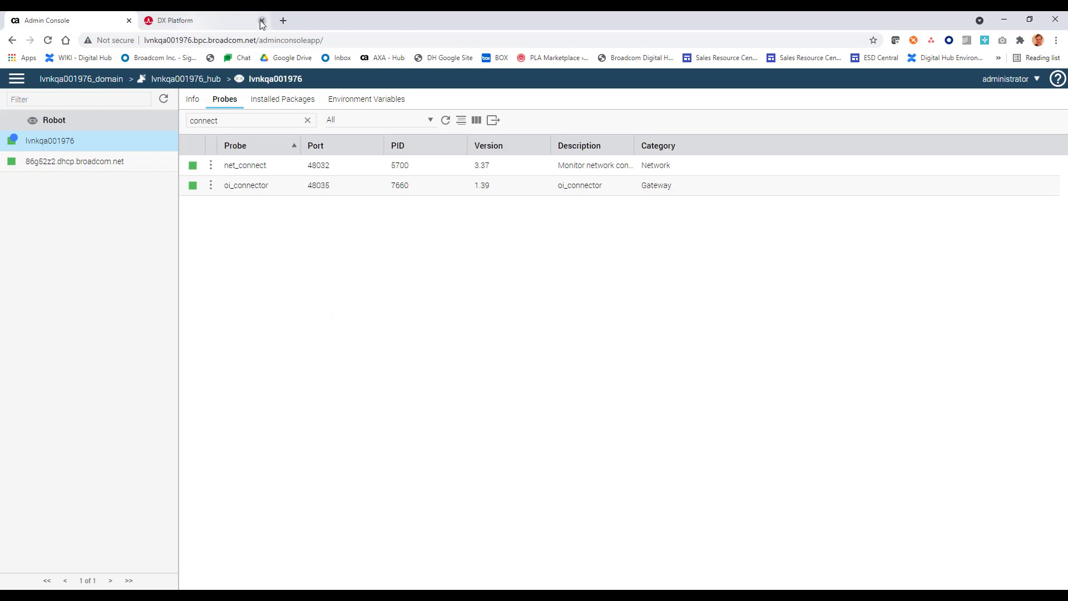
pyautogui.doubleClick(231, 119)
pyautogui.write('apm')
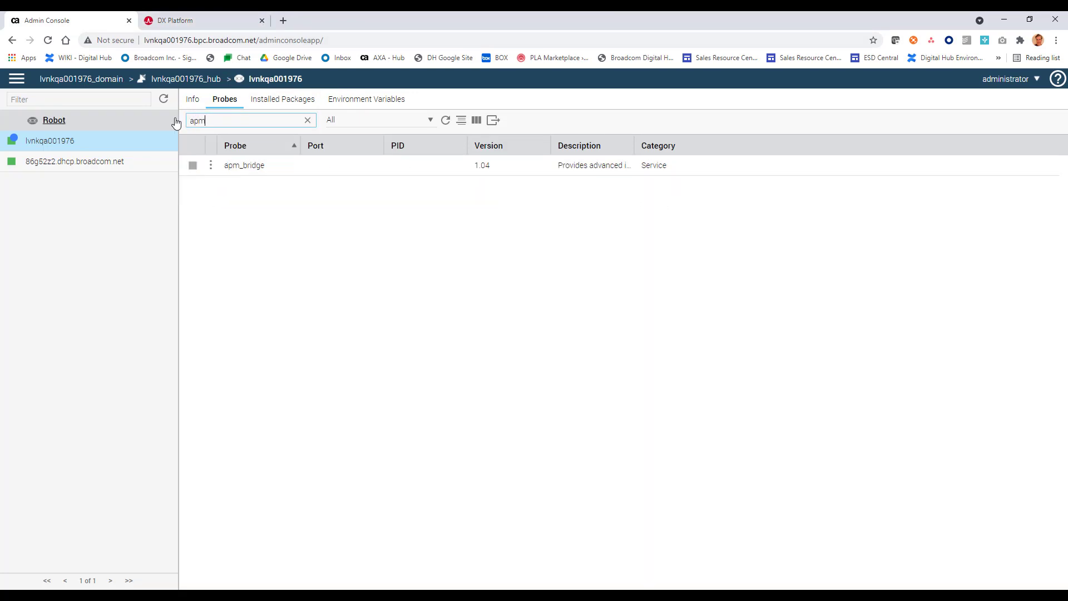
# Step: Activate the apm_bridge probe and reopen its actions menu for the Probe Utility
pyautogui.click(212, 166)
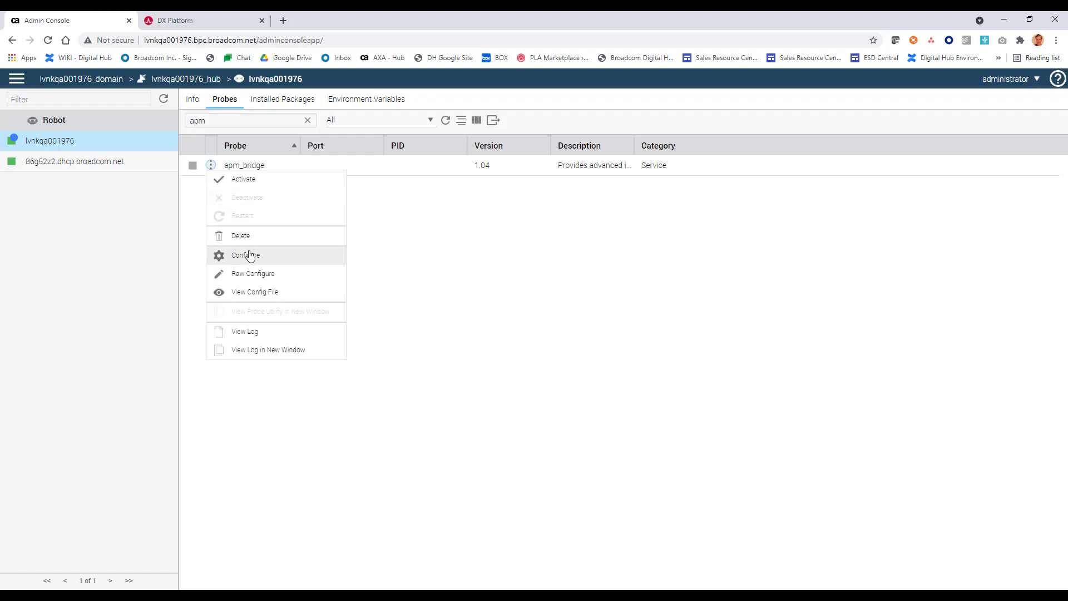
pyautogui.click(255, 183)
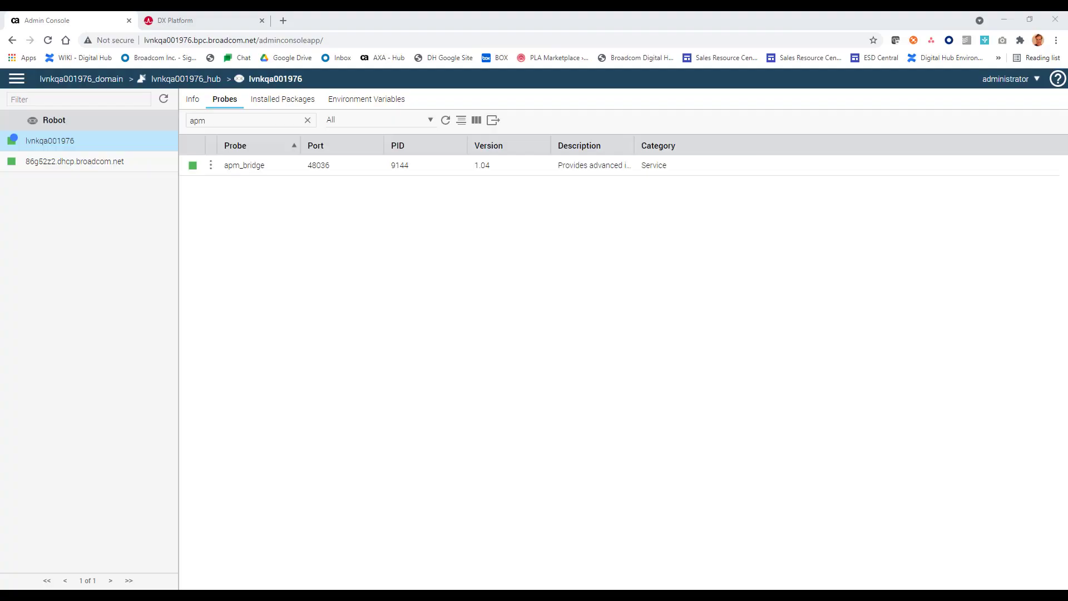
pyautogui.click(212, 169)
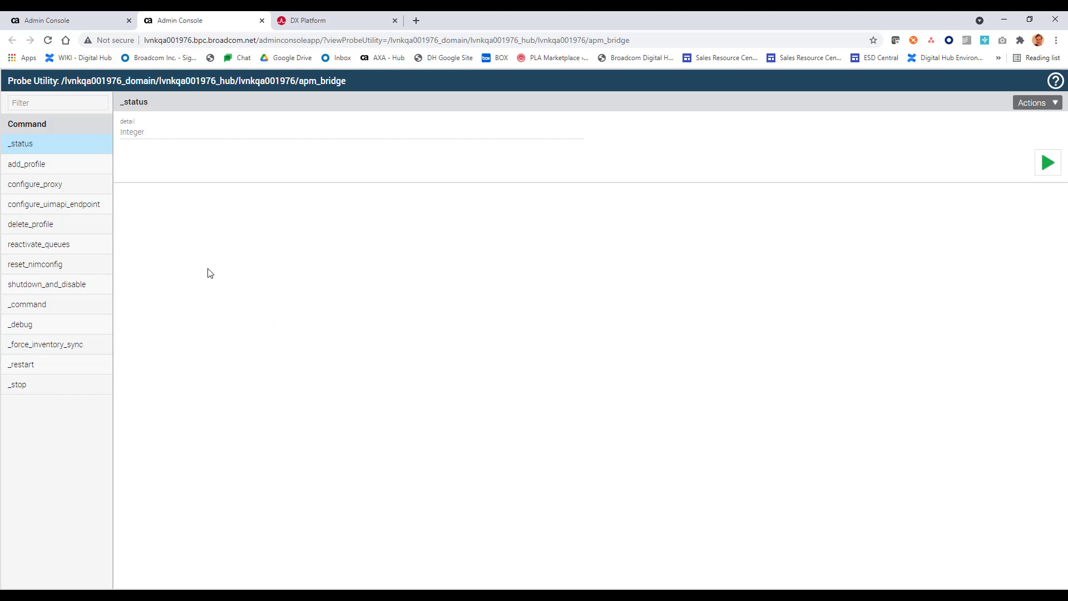
pyautogui.click(100, 210)
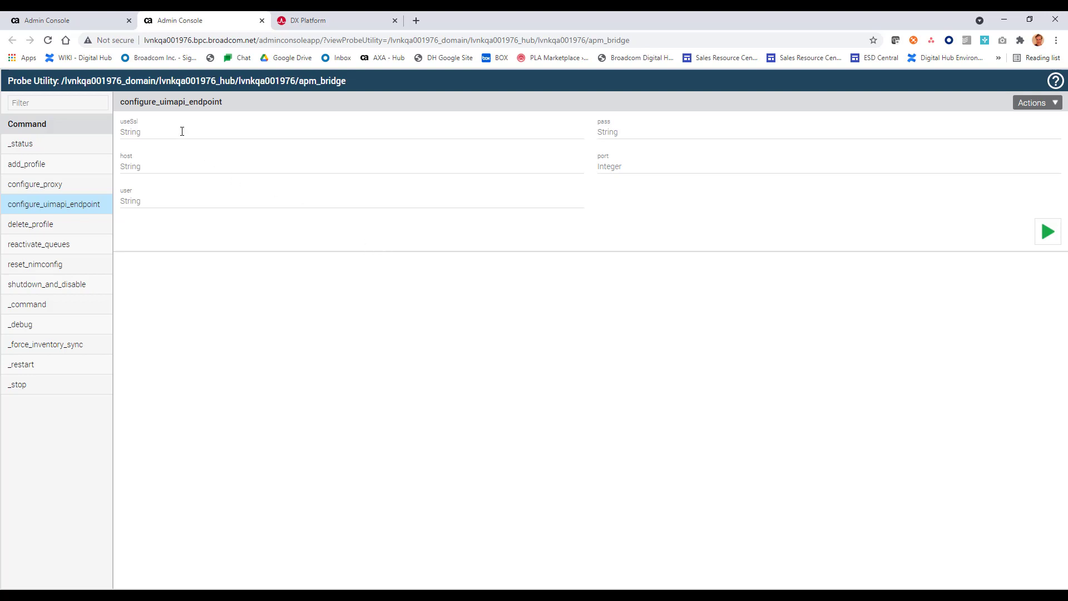
pyautogui.click(195, 170)
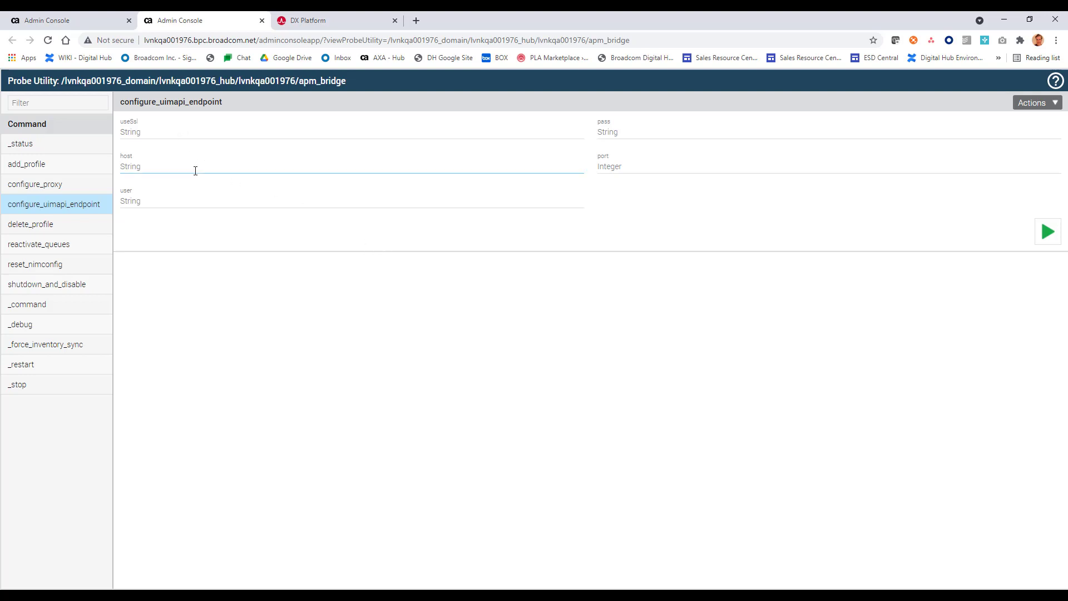
pyautogui.write('lv')
pyautogui.moveTo(256, 40); pyautogui.dragTo(144, 40)
pyautogui.hotkey('ctrl', 'c')
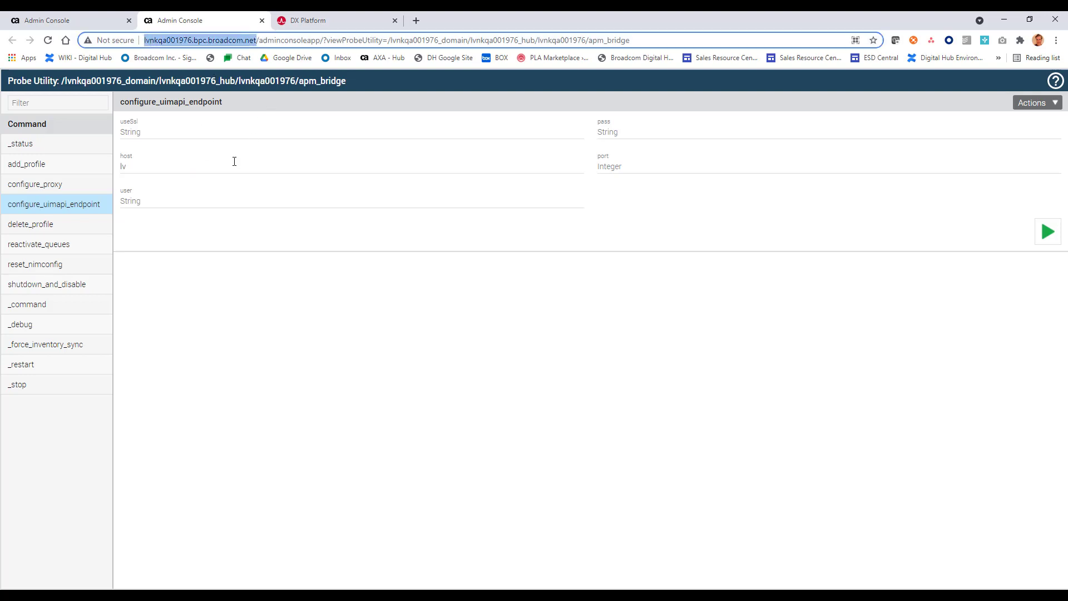
pyautogui.click(230, 167)
pyautogui.doubleClick(123, 166)
pyautogui.hotkey('ctrl', 'v')
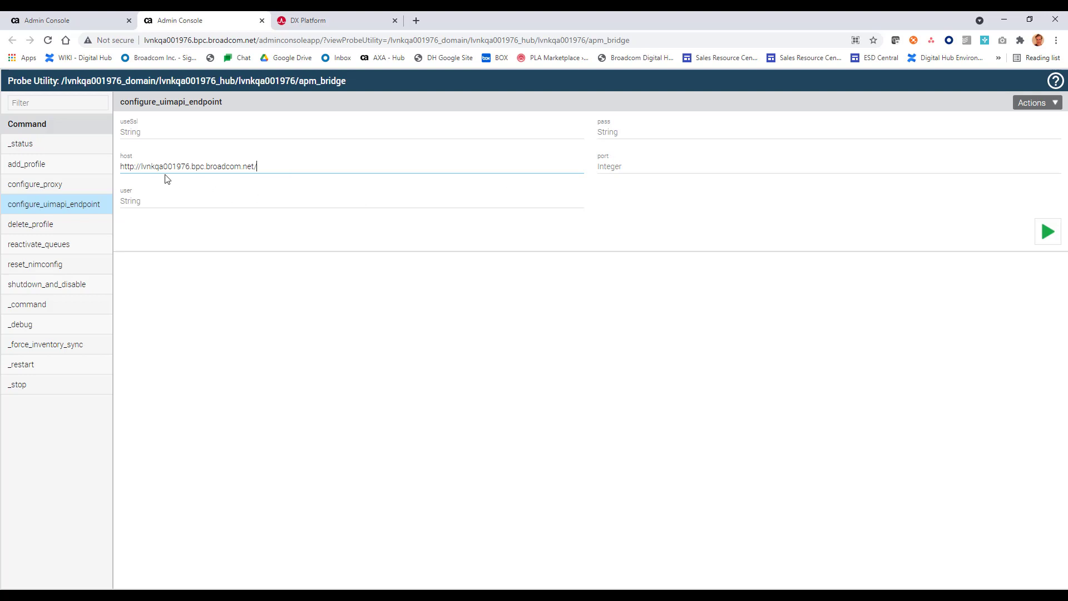
pyautogui.moveTo(140, 166); pyautogui.dragTo(119, 166)
pyautogui.press('BackSpace')
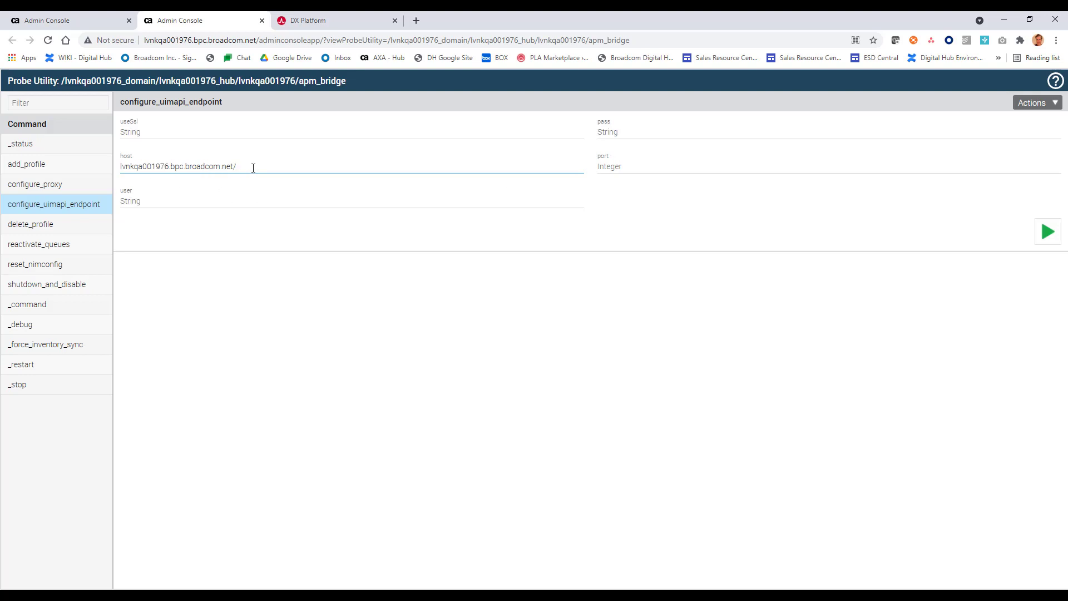
pyautogui.press('BackSpace')
# Step: Enter port 80, user administrator and the account password
pyautogui.click(612, 160)
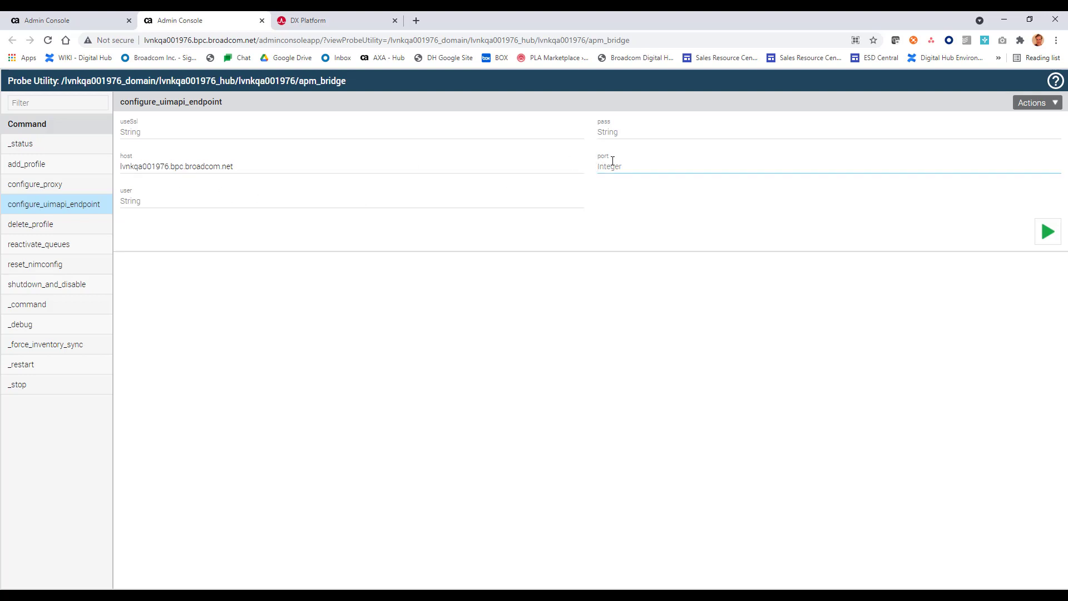
pyautogui.write('80')
pyautogui.click(326, 206)
pyautogui.write('administrator')
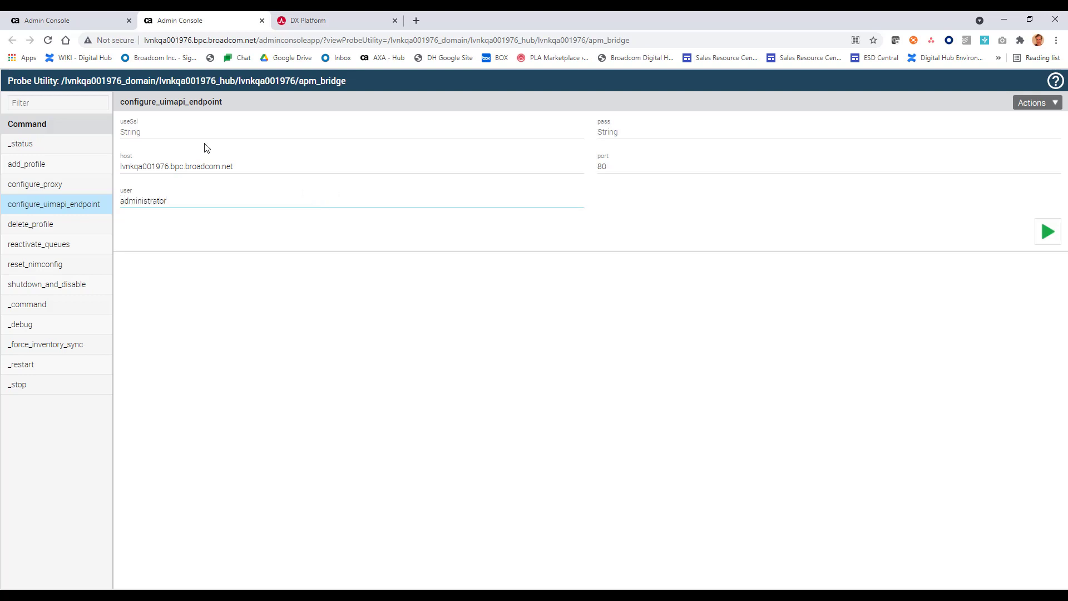
pyautogui.click(625, 132)
pyautogui.hotkey('ctrl', 'v')
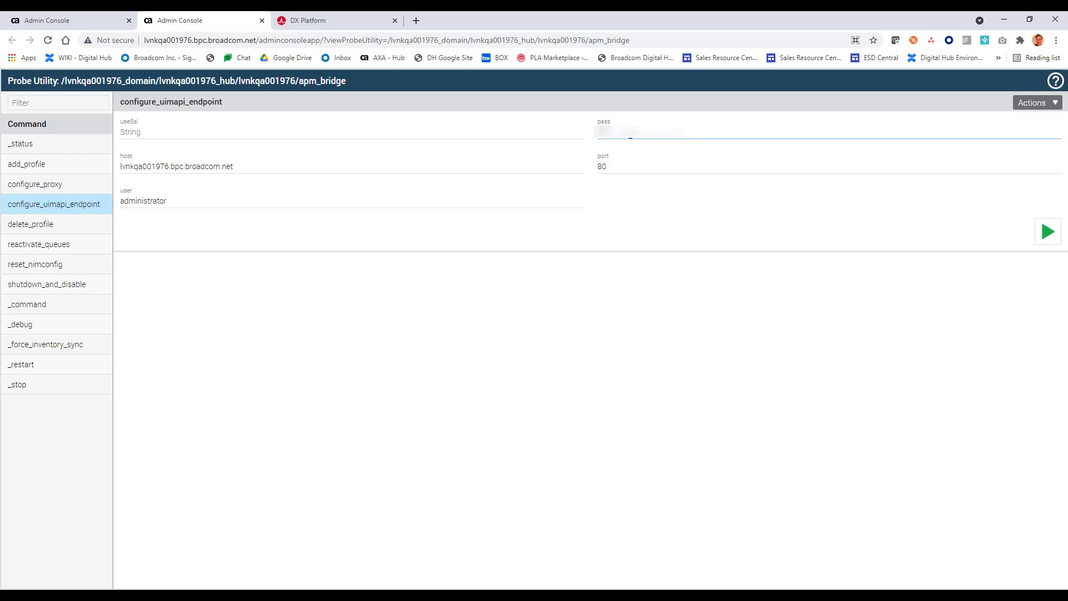
pyautogui.write('*******')
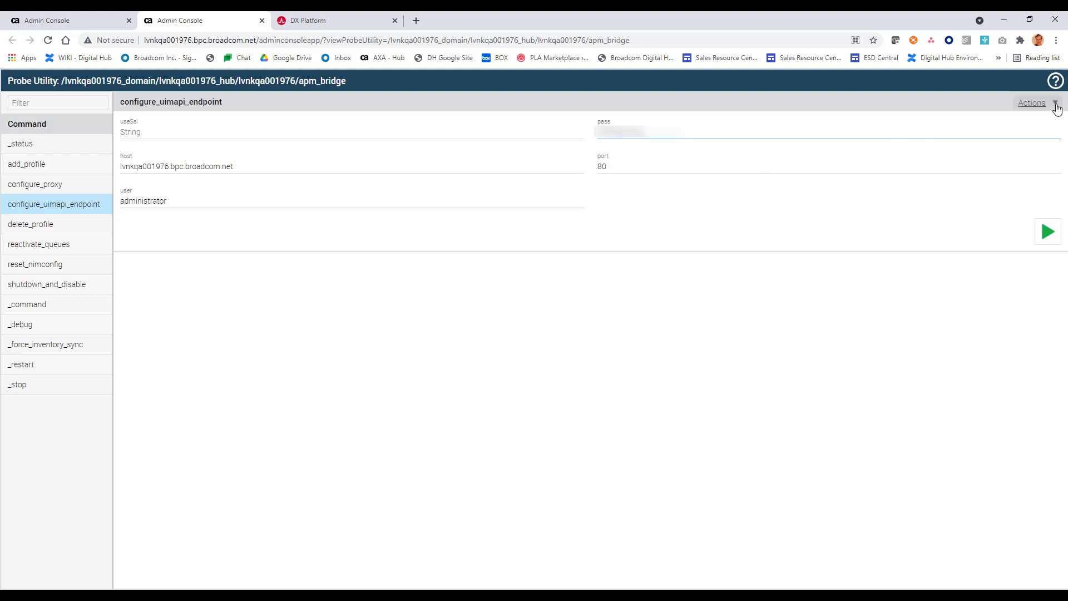
# Step: Send the configure_uimapi_endpoint command to apm_bridge
pyautogui.click(1055, 104)
pyautogui.click(977, 287)
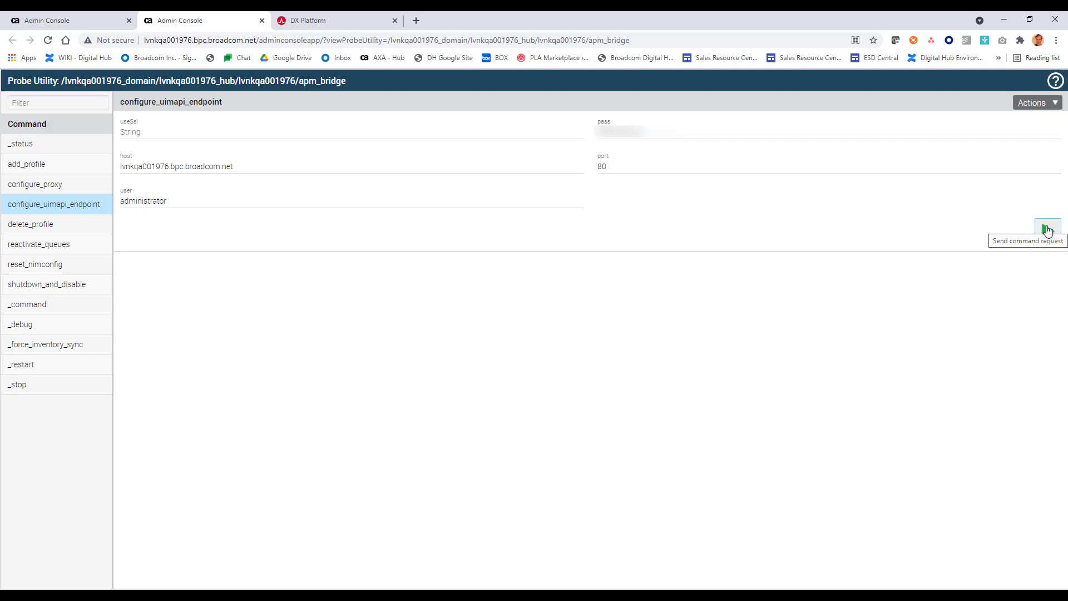
pyautogui.click(1047, 230)
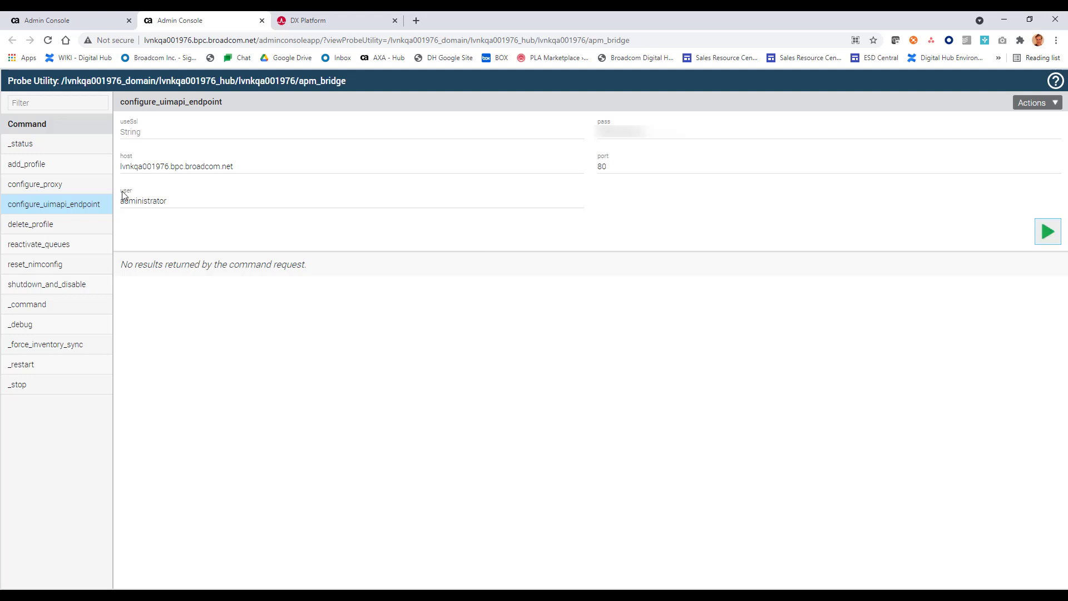
# Step: Copy the TAS Endpoint URL from DX SaaS into the add_profile host field
pyautogui.click(71, 172)
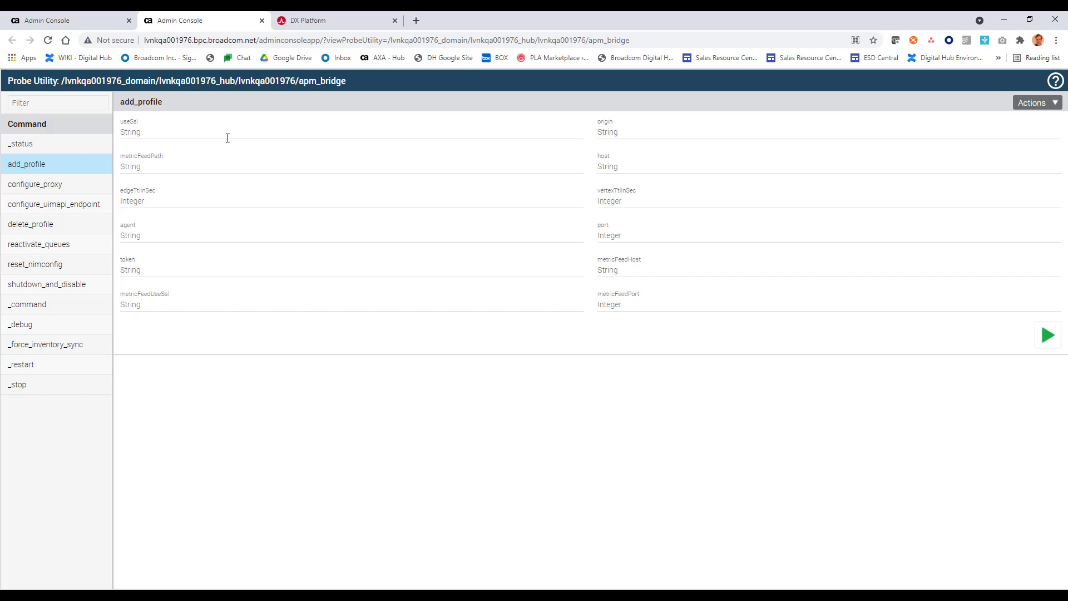
pyautogui.click(626, 164)
pyautogui.click(322, 26)
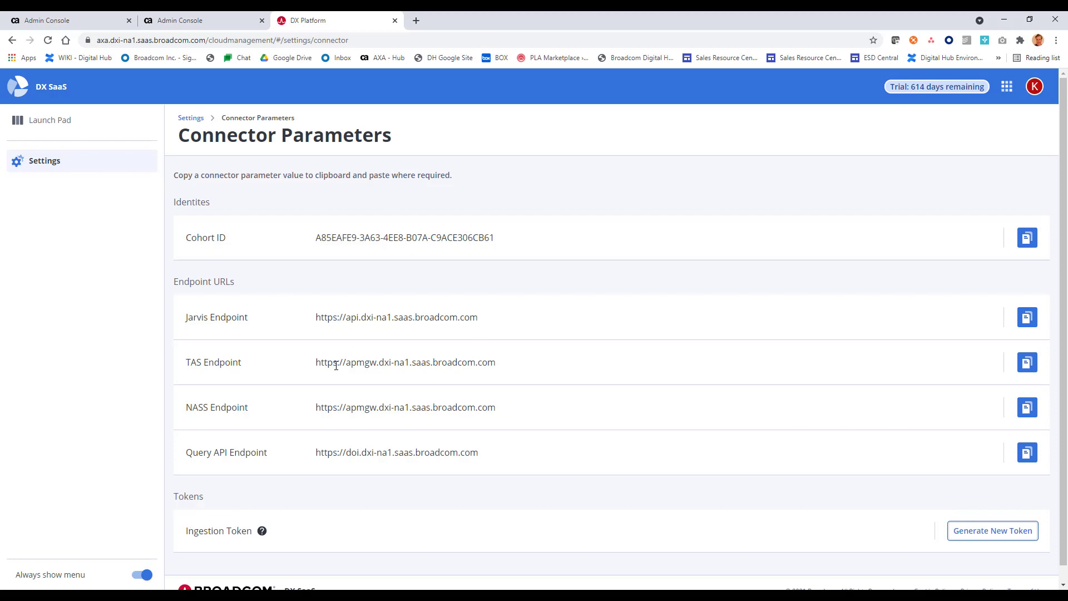
pyautogui.moveTo(508, 408); pyautogui.dragTo(348, 411)
pyautogui.moveTo(471, 374); pyautogui.dragTo(310, 377)
pyautogui.hotkey('ctrl', 'c')
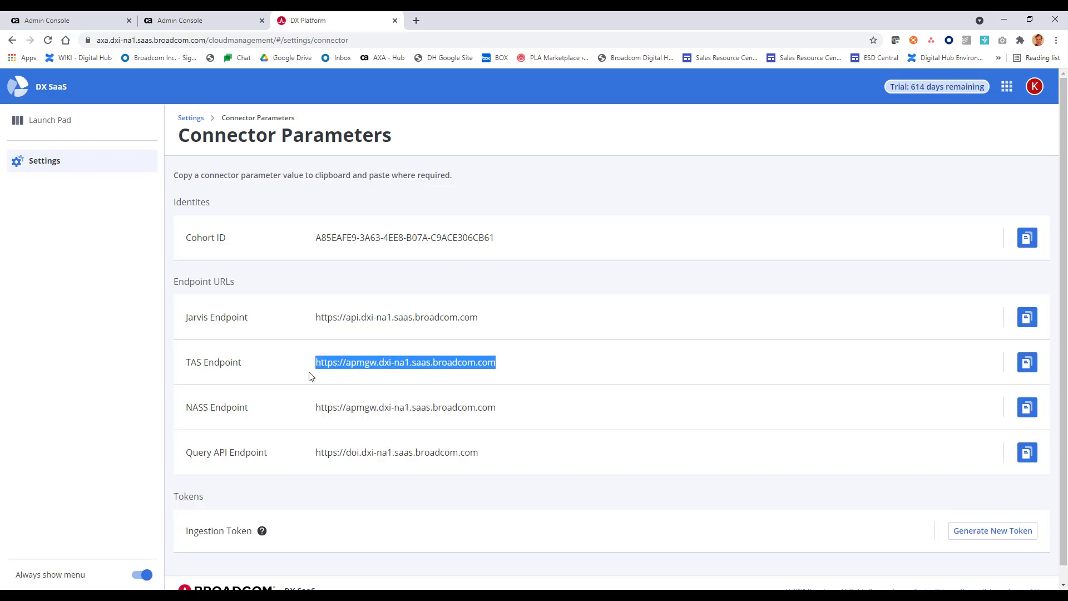
pyautogui.click(167, 23)
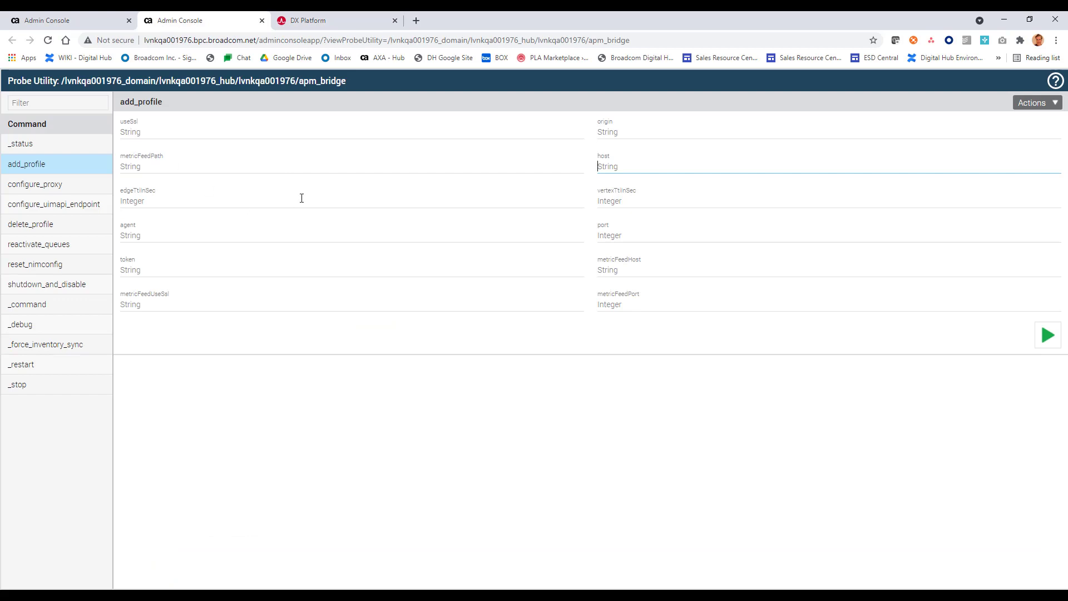
pyautogui.hotkey('ctrl', 'v')
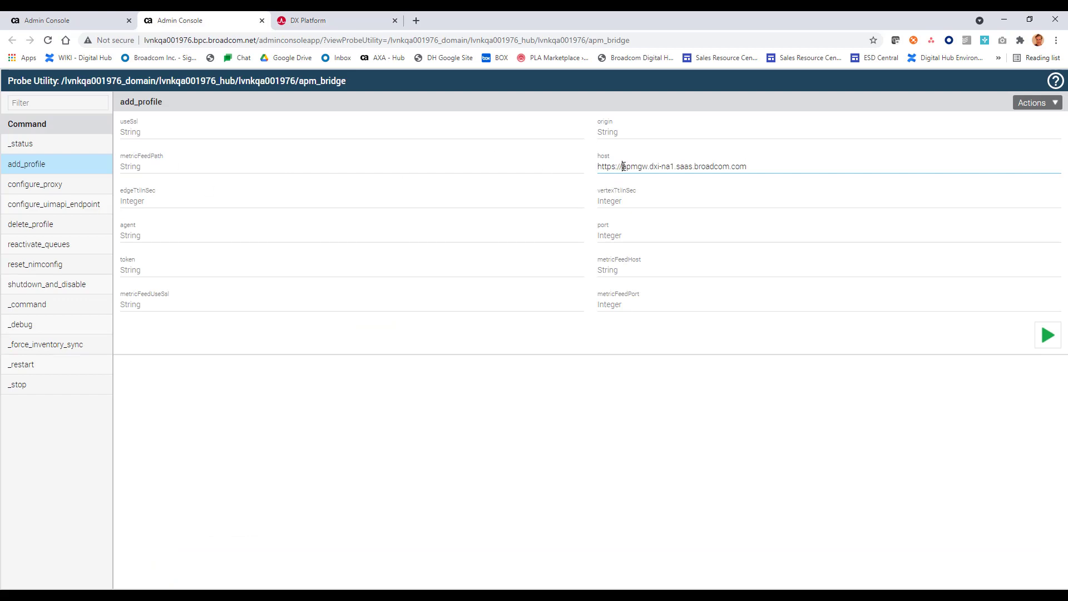
pyautogui.click(623, 166)
pyautogui.moveTo(622, 166); pyautogui.dragTo(597, 167)
pyautogui.press('BackSpace')
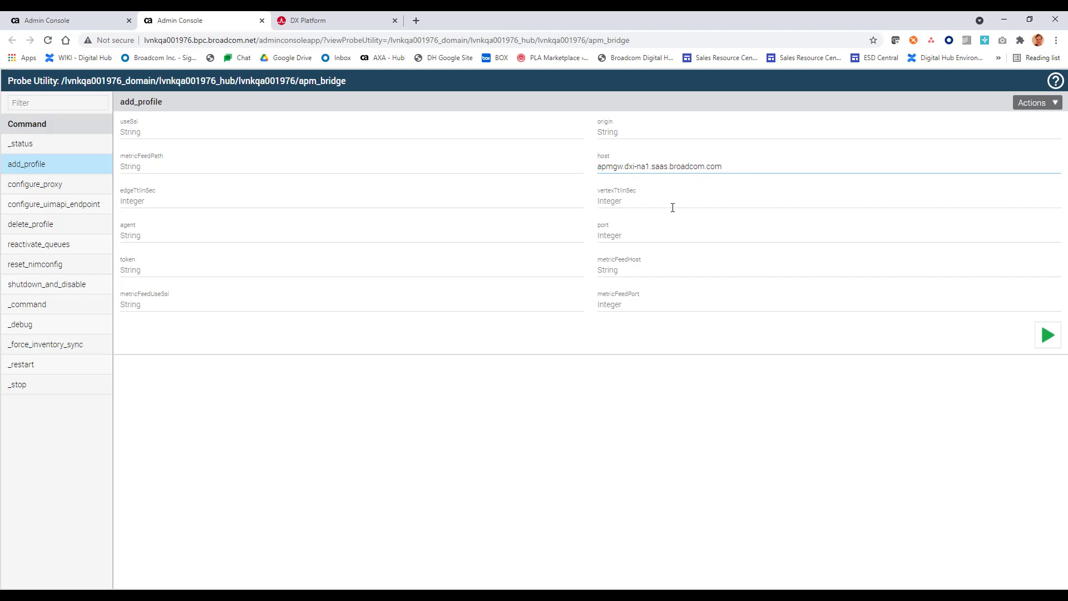
pyautogui.click(620, 237)
pyautogui.write('443')
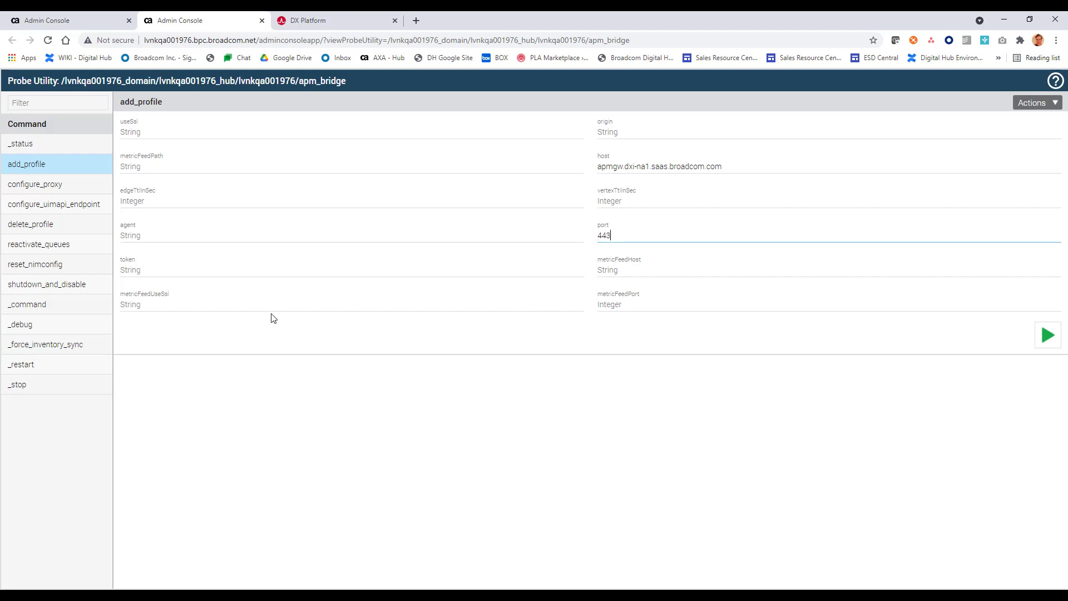
pyautogui.click(217, 271)
# Step: Generate a new DX SaaS ingestion token and paste it into the add_profile token field
pyautogui.click(323, 23)
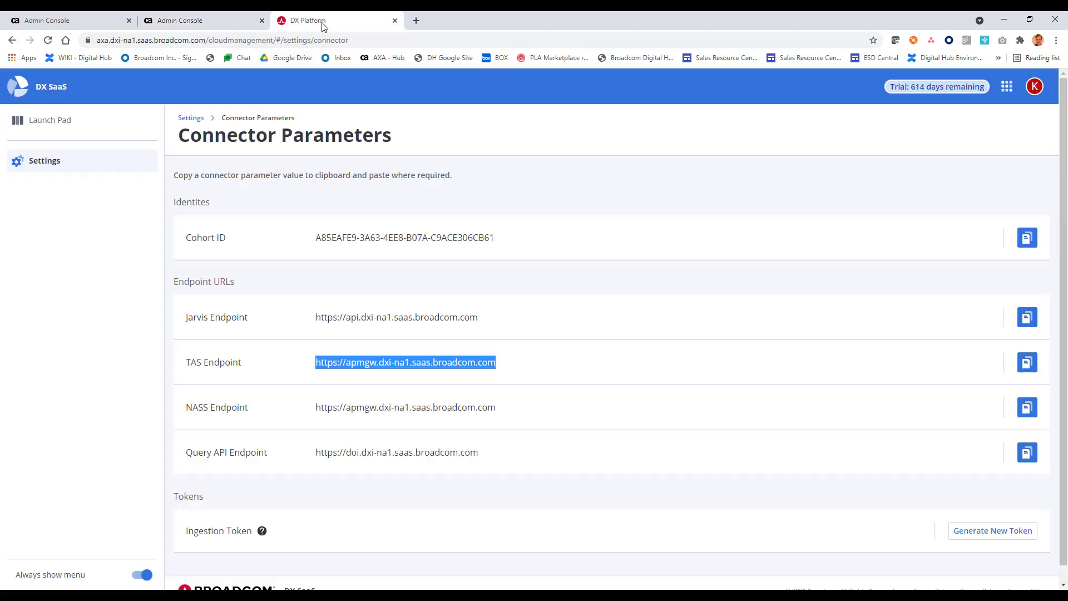
pyautogui.click(1002, 532)
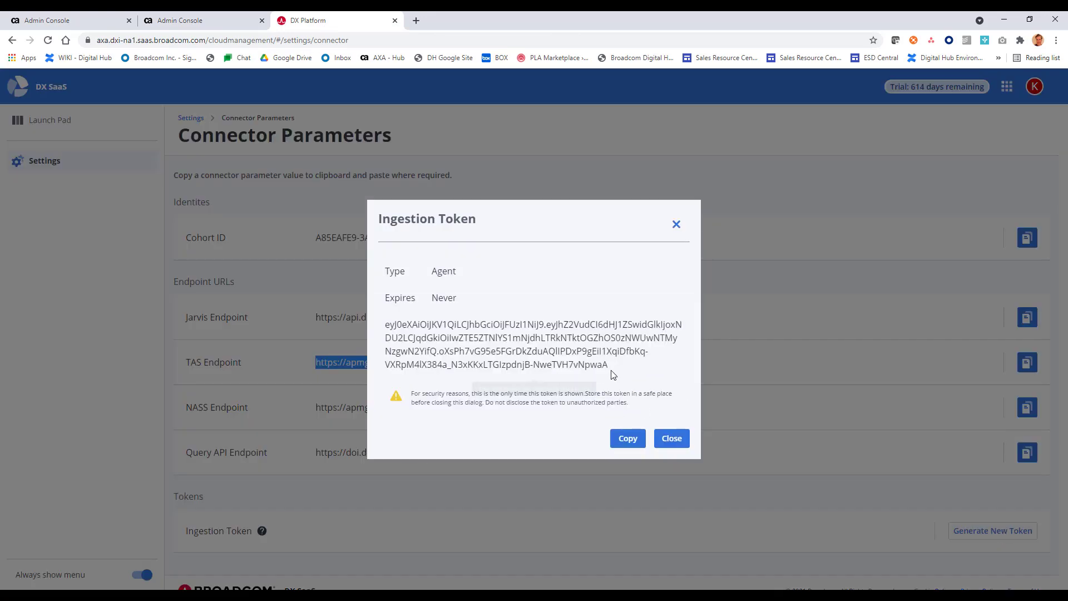
pyautogui.moveTo(610, 367); pyautogui.dragTo(384, 324)
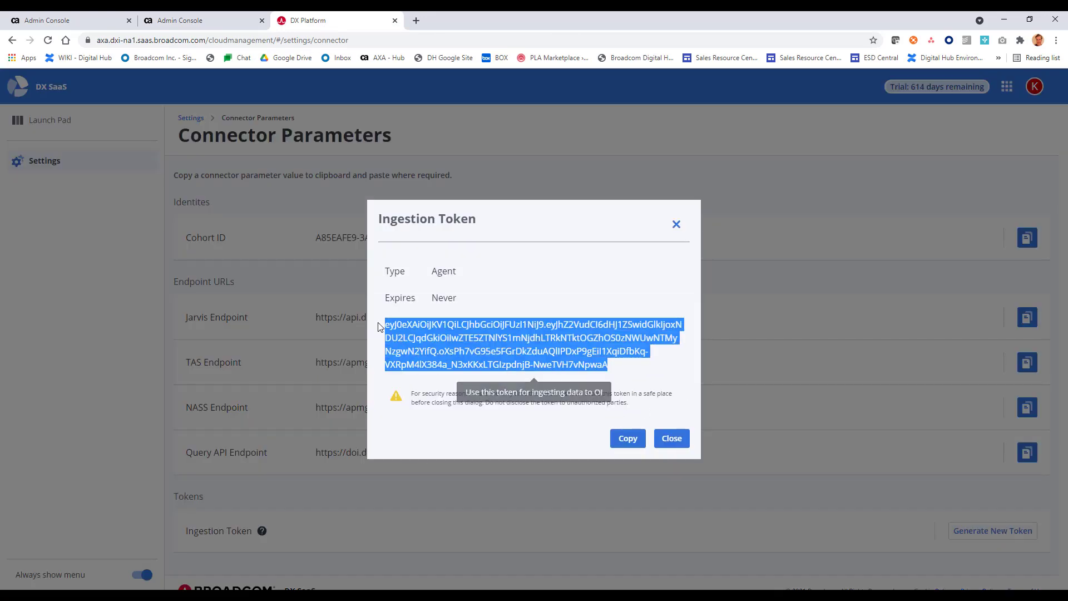
pyautogui.click(670, 439)
pyautogui.click(222, 21)
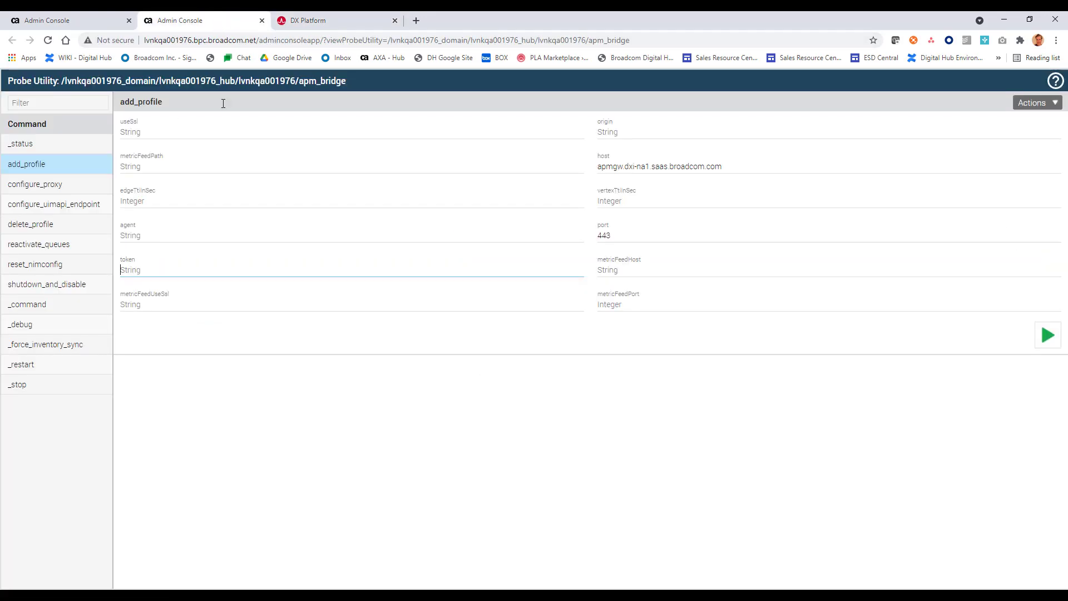
pyautogui.click(201, 256)
pyautogui.hotkey('ctrl', 'v')
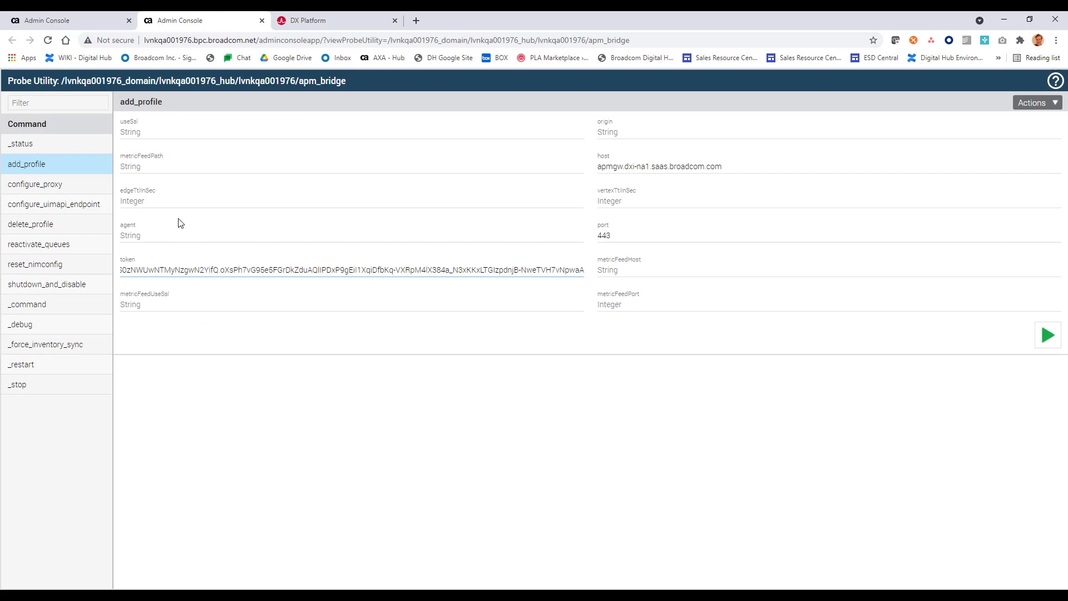
# Step: Set useSsl to true and origin to lvnkqa001976_hub, then run add_profile
pyautogui.click(165, 136)
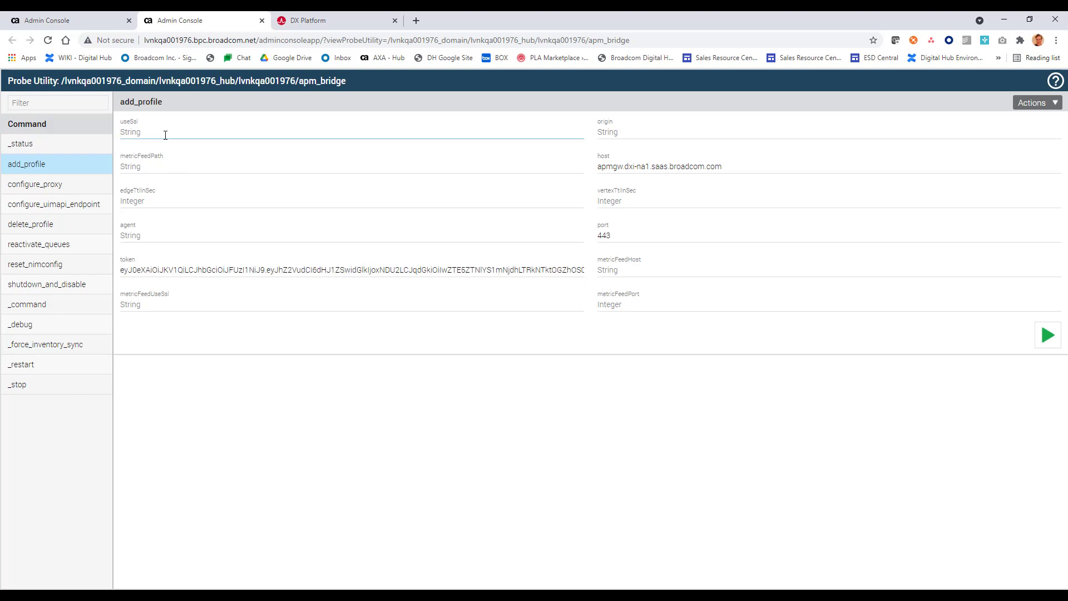
pyautogui.write('true')
pyautogui.moveTo(193, 40); pyautogui.dragTo(144, 40)
pyautogui.hotkey('ctrl', 'c')
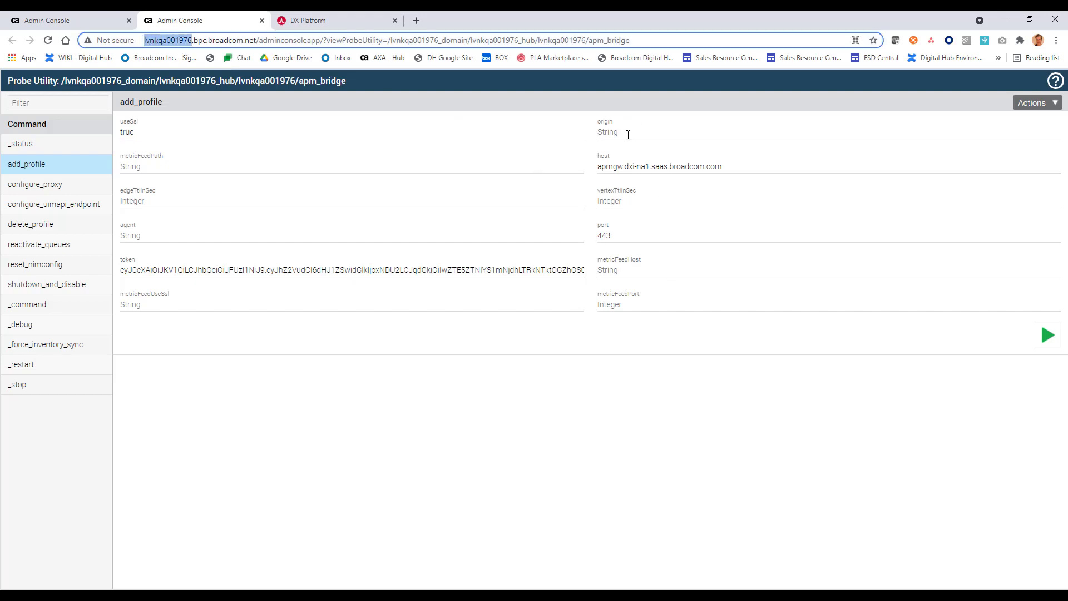
pyautogui.click(645, 143)
pyautogui.hotkey('ctrl', 'v')
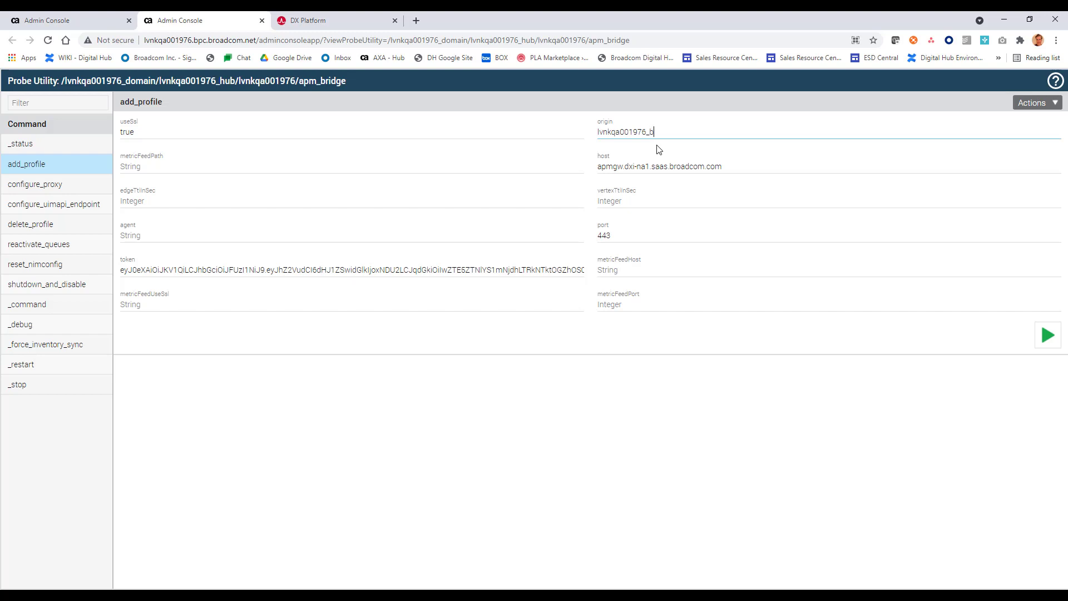
pyautogui.write('_hub')
pyautogui.click(660, 201)
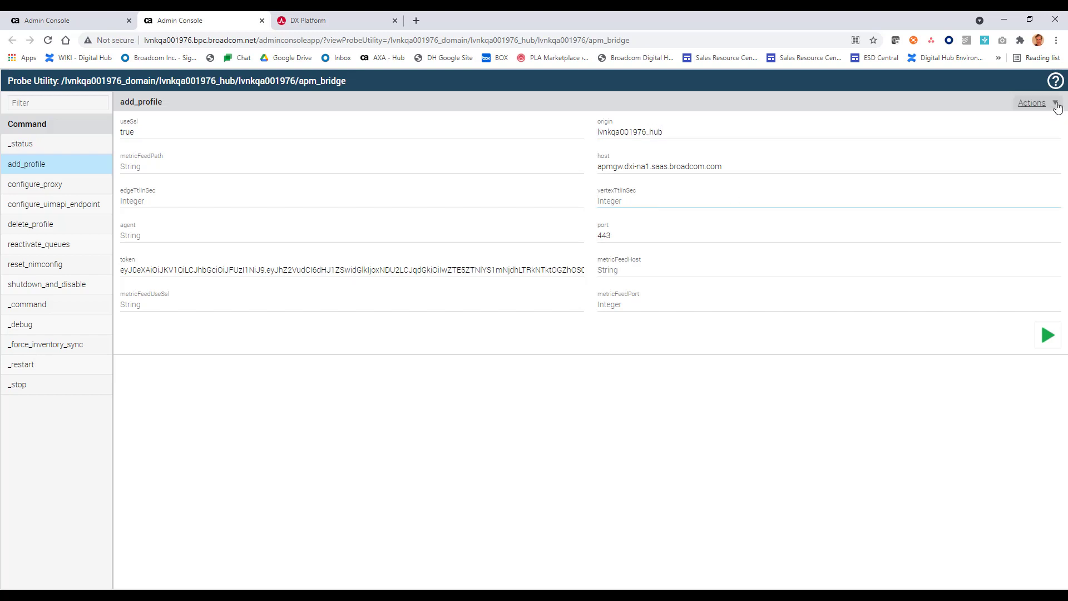
pyautogui.click(790, 412)
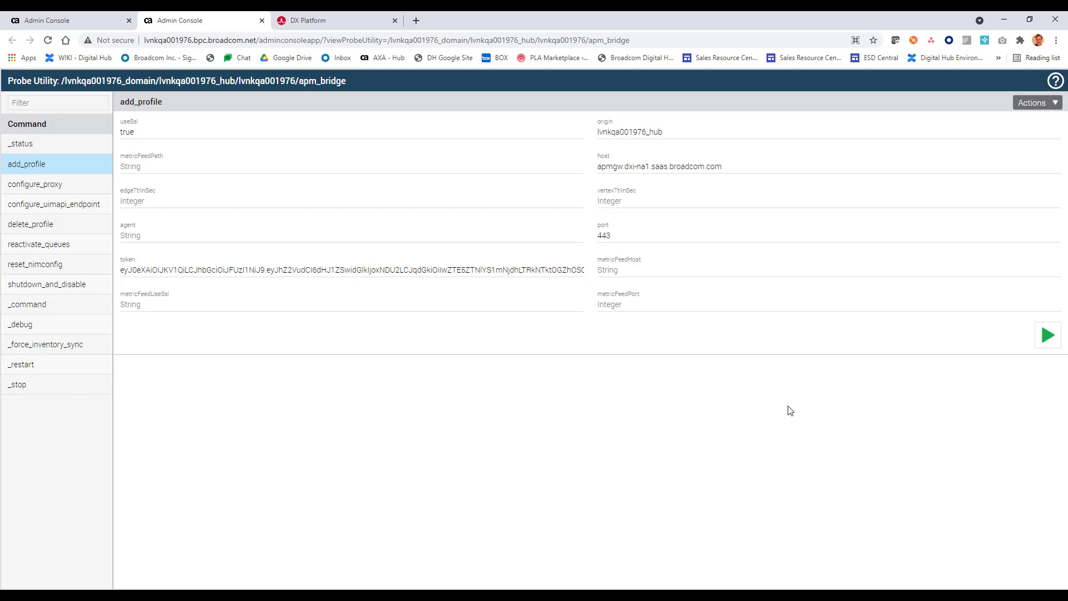
pyautogui.click(1045, 337)
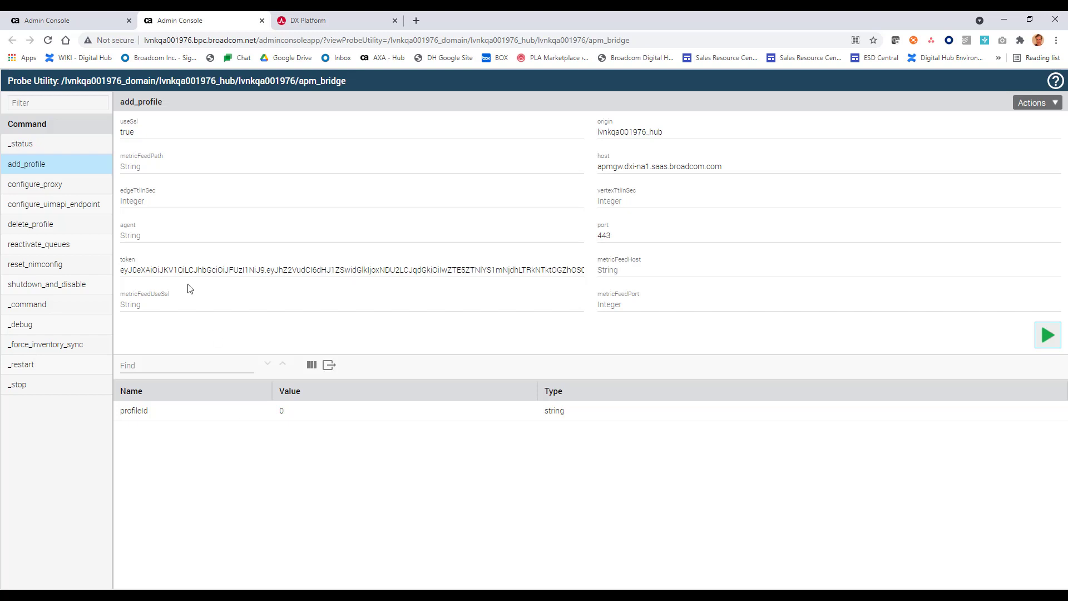
# Step: Open the apm_bridge log in a new tab and confirm inventory sent to APM with 2 vertices
pyautogui.click(91, 23)
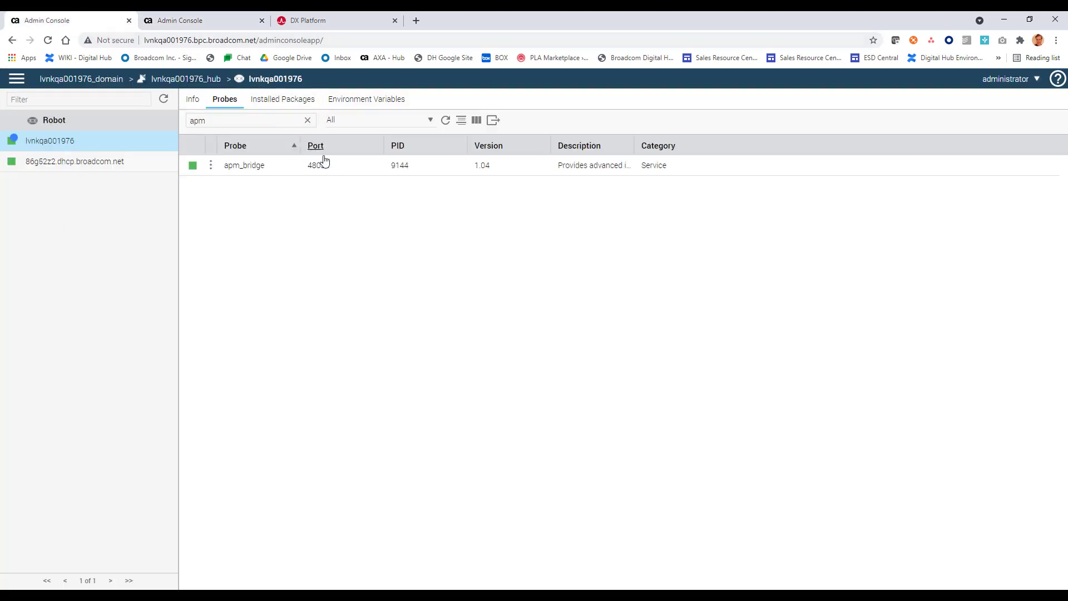
pyautogui.click(211, 165)
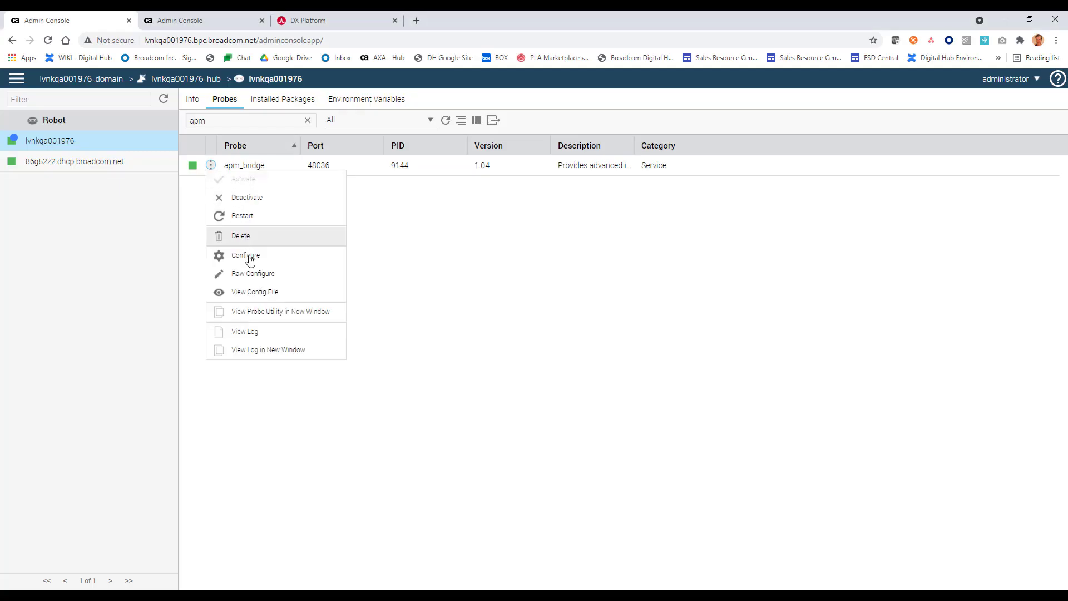
pyautogui.click(279, 349)
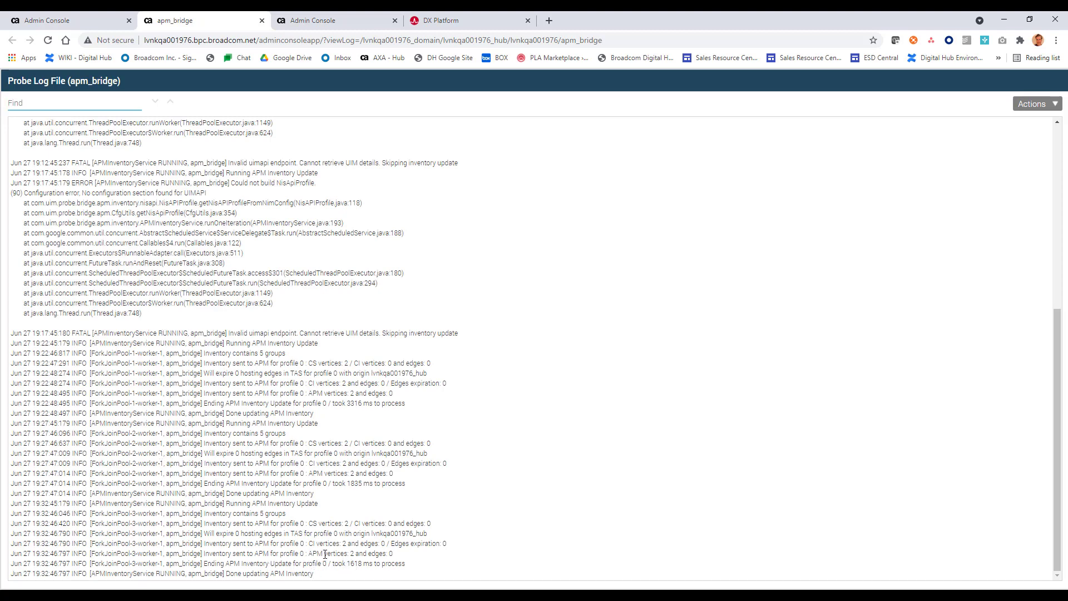
pyautogui.moveTo(325, 554); pyautogui.dragTo(353, 556)
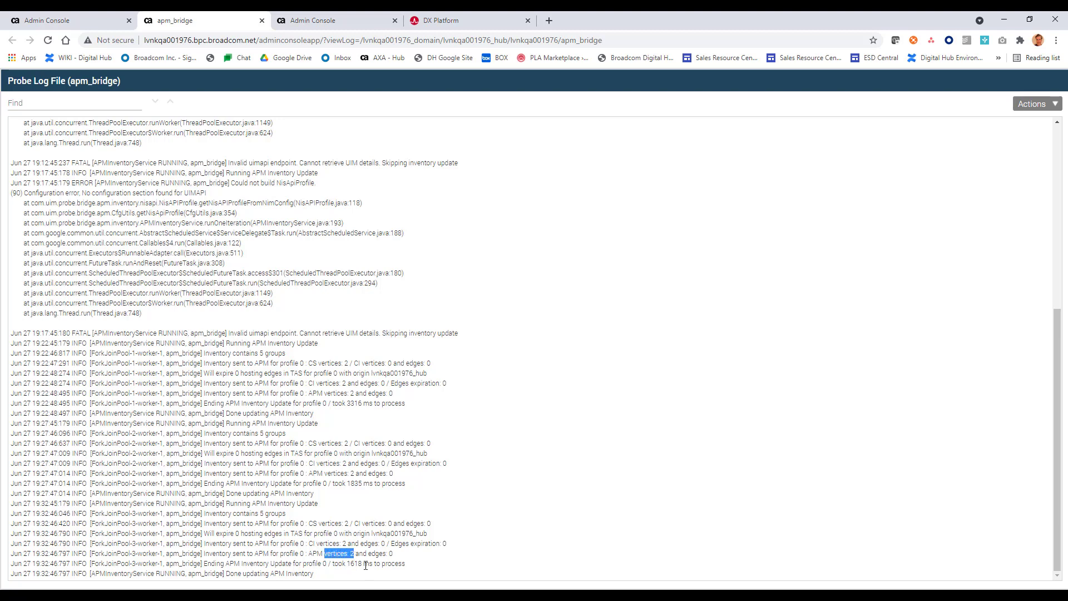
pyautogui.click(367, 567)
# Step: Filter the robot's probes list by 'connector' to show oi_connector
pyautogui.click(87, 22)
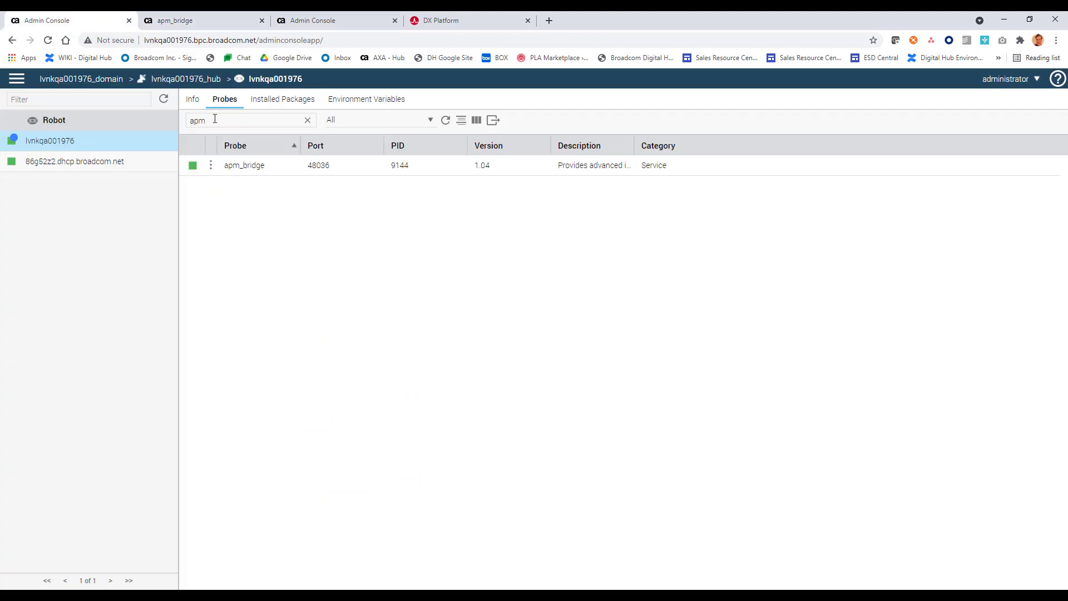
pyautogui.moveTo(216, 119); pyautogui.dragTo(174, 123)
pyautogui.write('connector')
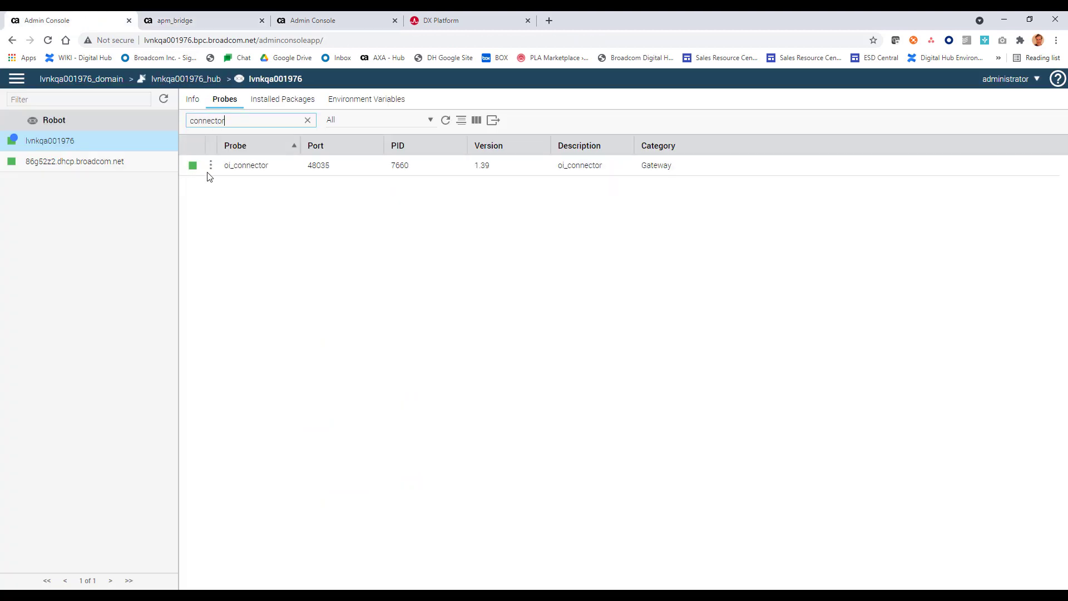
# Step: Open the oi_connector log in a new tab and check QoS posted to NASS and alarms to Jarvis
pyautogui.click(211, 165)
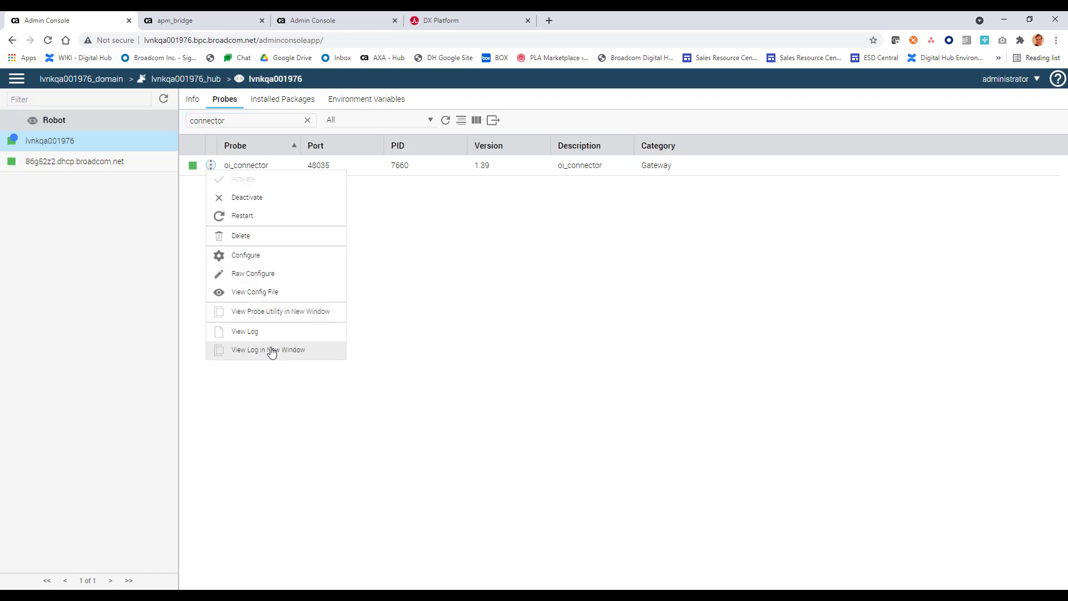
pyautogui.click(268, 349)
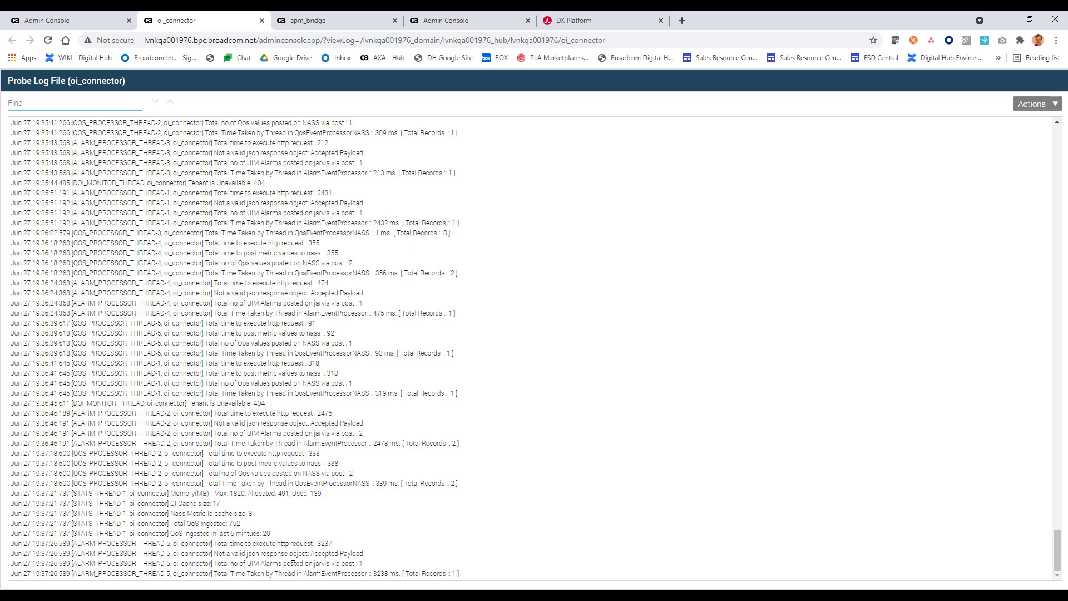
pyautogui.moveTo(224, 435); pyautogui.dragTo(272, 434)
pyautogui.click(290, 486)
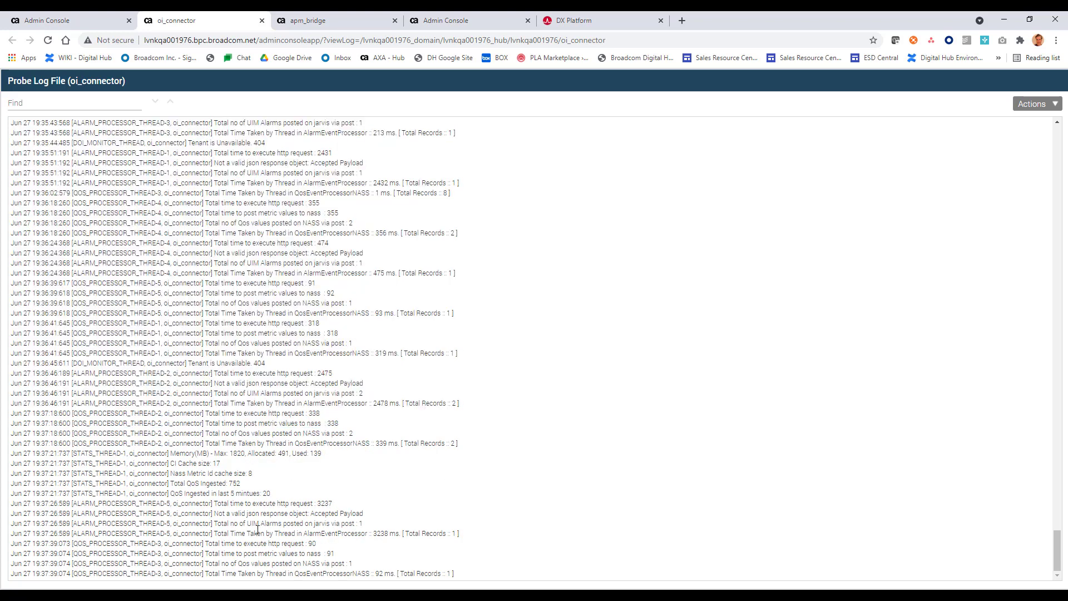
pyautogui.moveTo(230, 524); pyautogui.dragTo(362, 523)
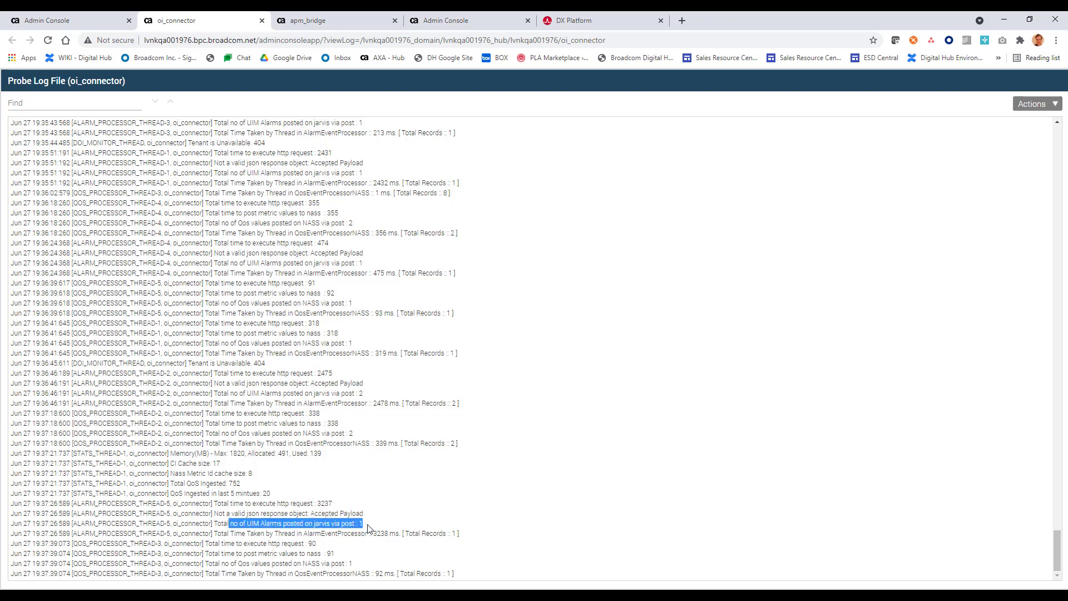
pyautogui.moveTo(356, 568); pyautogui.dragTo(331, 566)
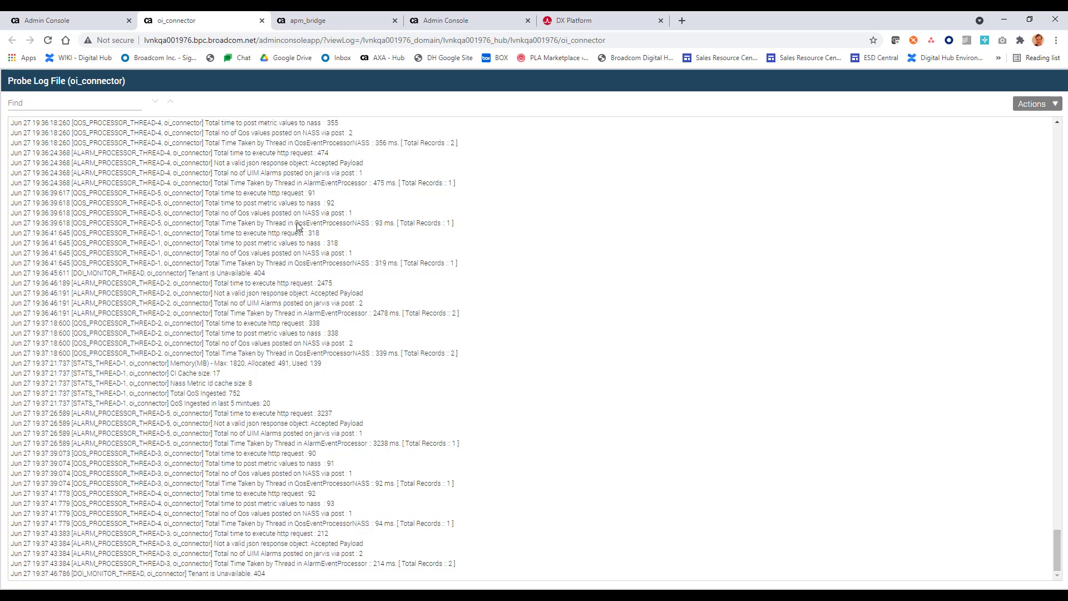
pyautogui.click(92, 26)
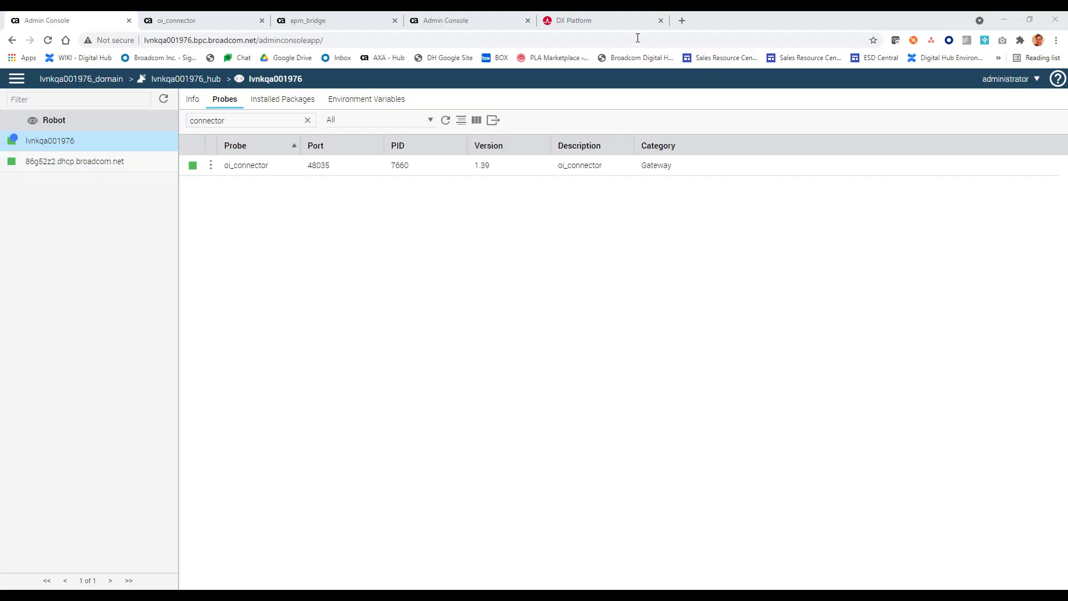
# Step: Launch DX Operational Intelligence from the DX Platform and view its 17 UIM alarms
pyautogui.click(616, 28)
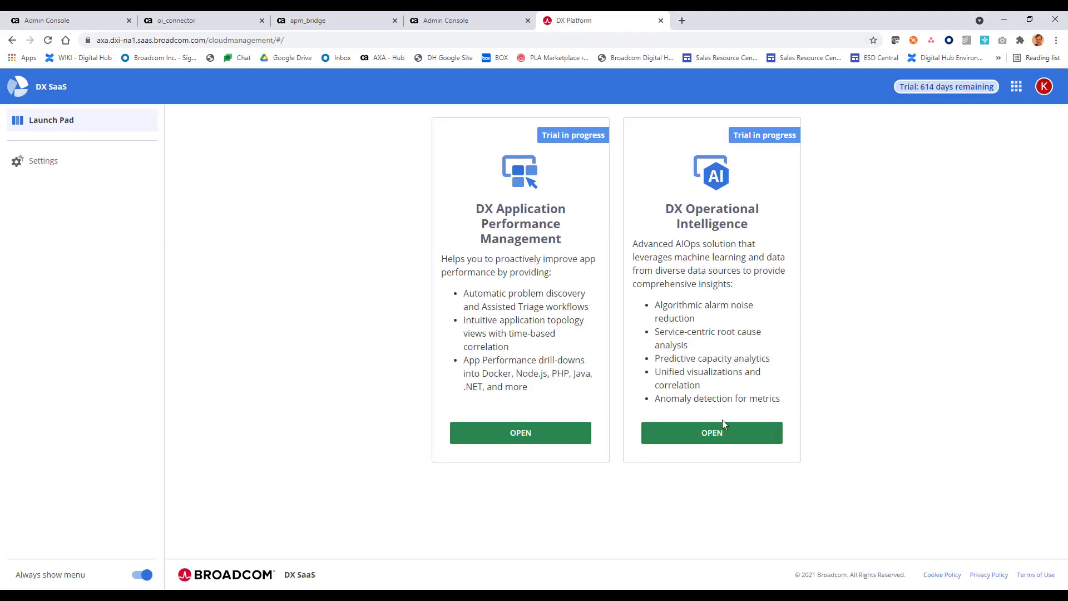
pyautogui.click(724, 443)
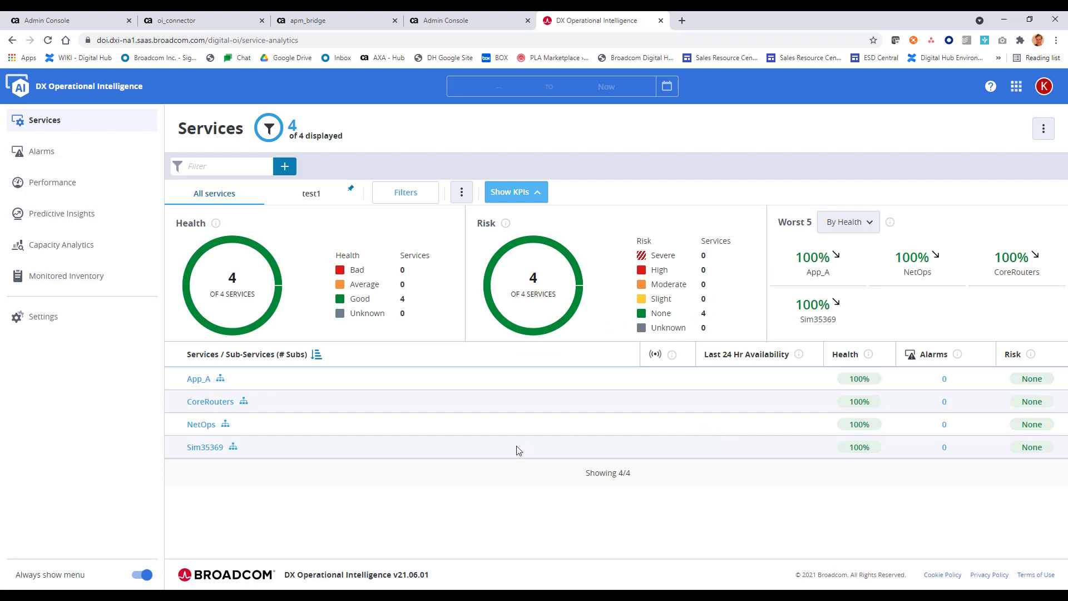
pyautogui.click(90, 162)
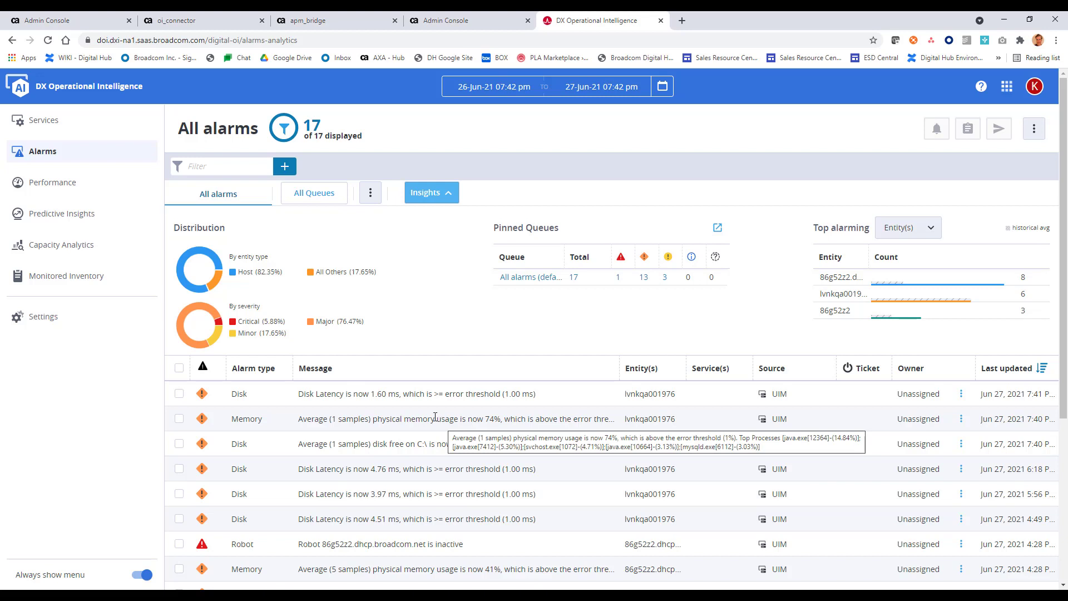
# Step: Start creating a new service with the Infrastructure monitoring domain
pyautogui.click(103, 131)
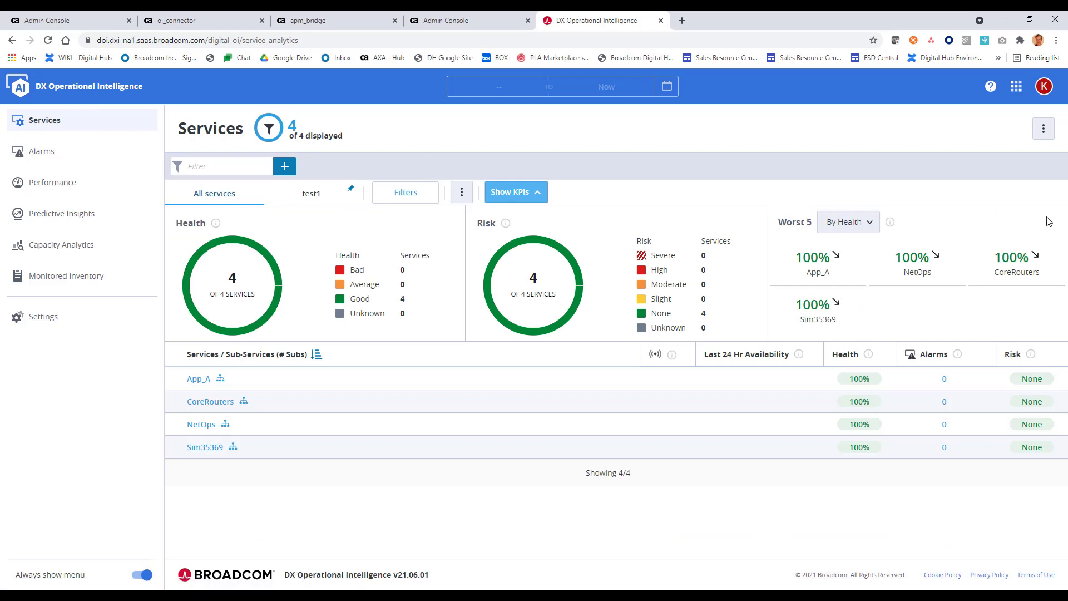
pyautogui.click(1043, 129)
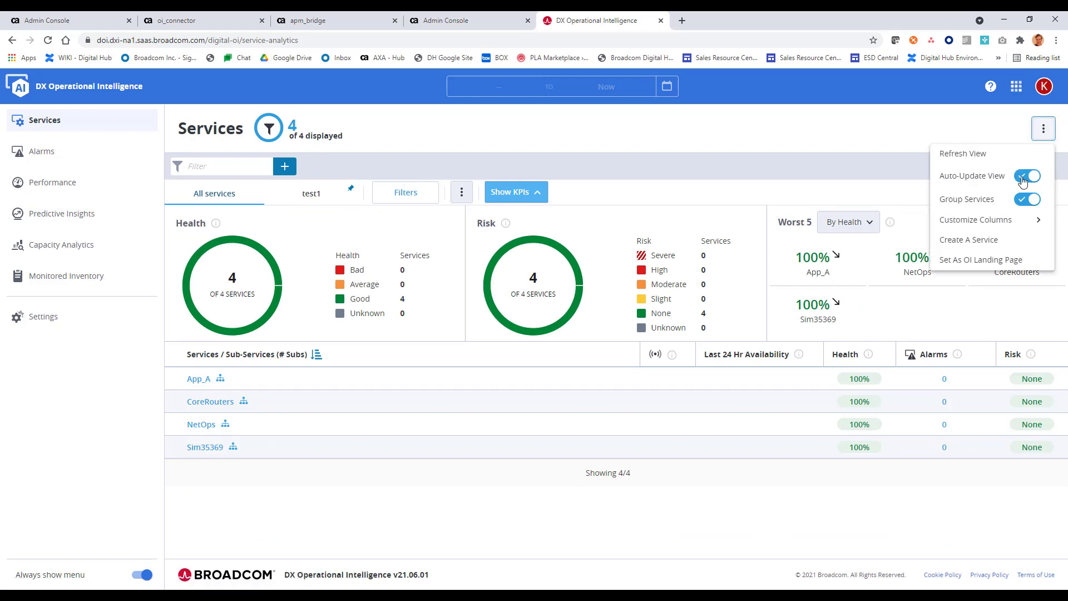
pyautogui.click(1012, 248)
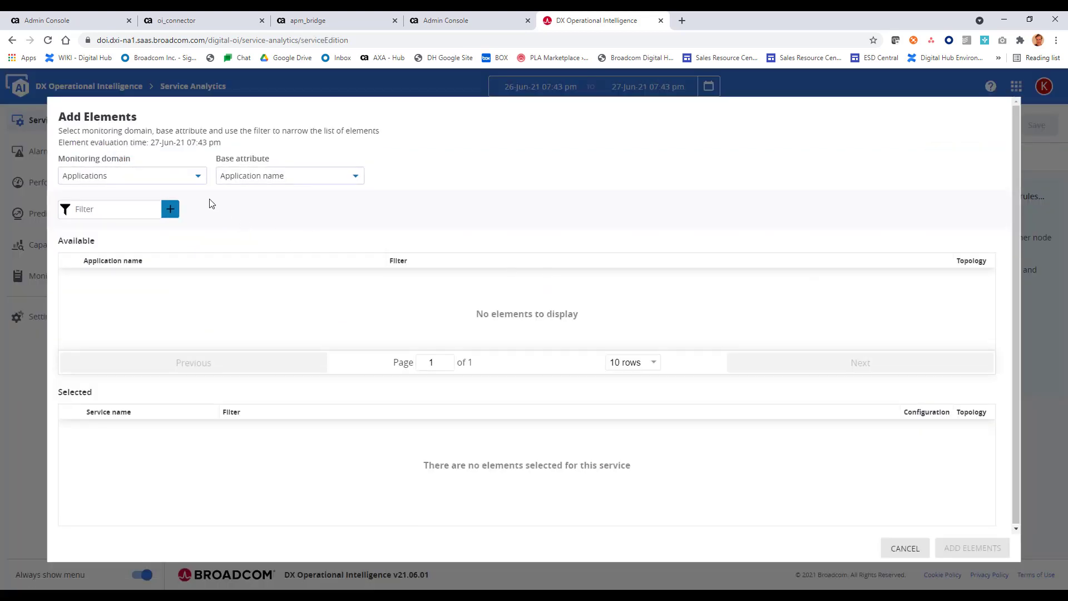
pyautogui.click(195, 183)
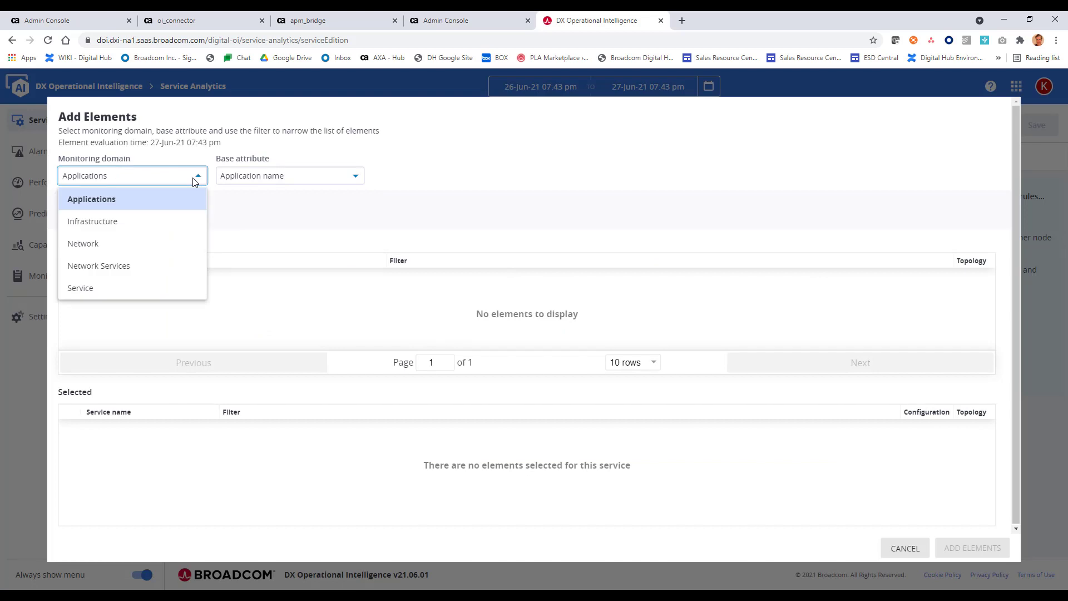
pyautogui.click(178, 222)
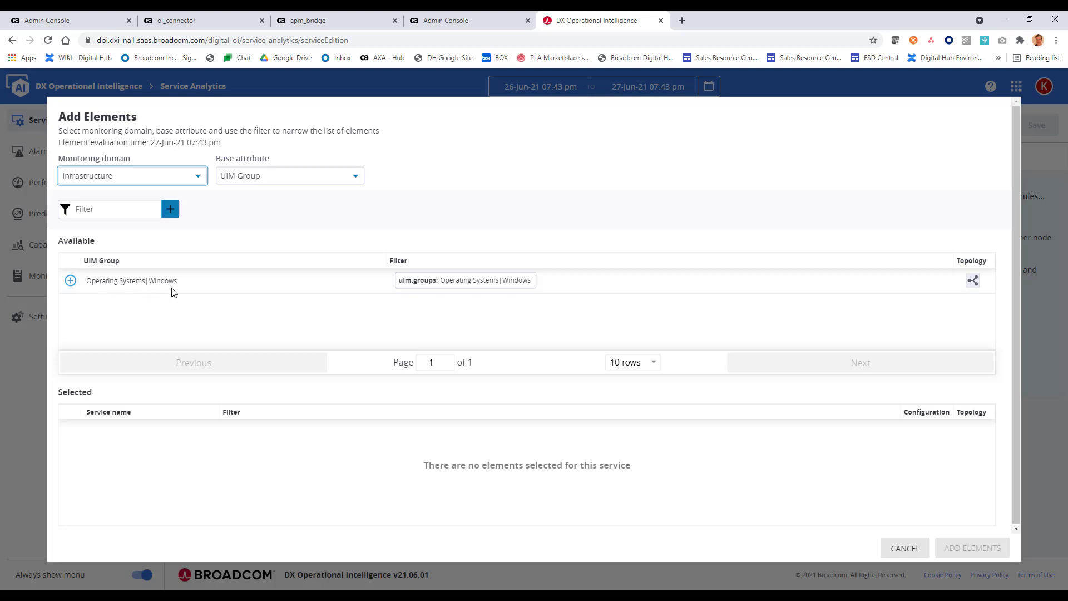
# Step: Add the Operating Systems|Windows group as service 'UIM' and add its elements
pyautogui.click(70, 281)
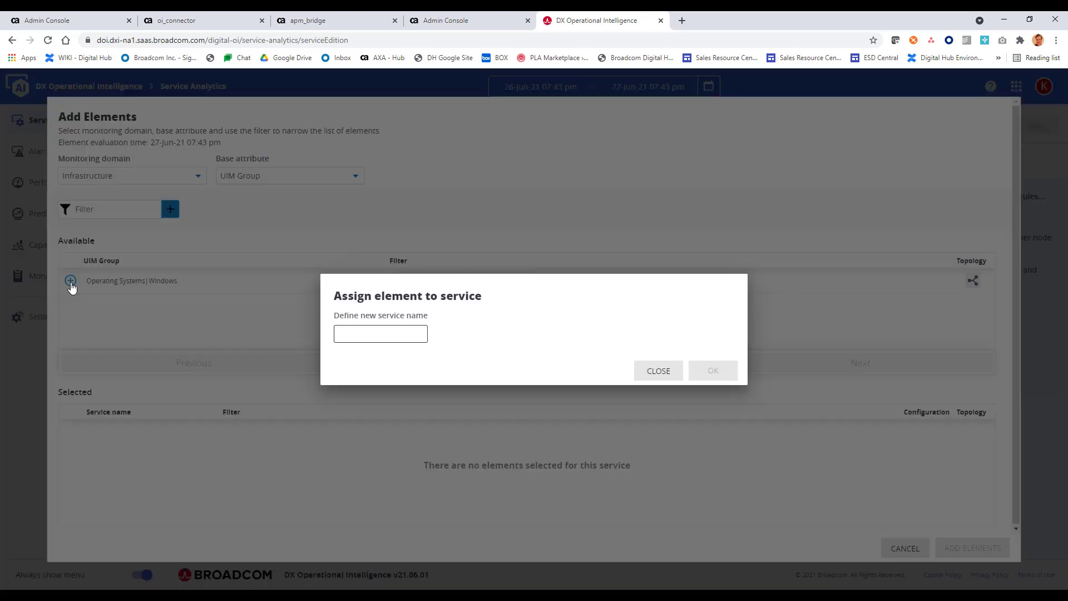
pyautogui.click(376, 334)
pyautogui.write('UIM')
pyautogui.click(720, 376)
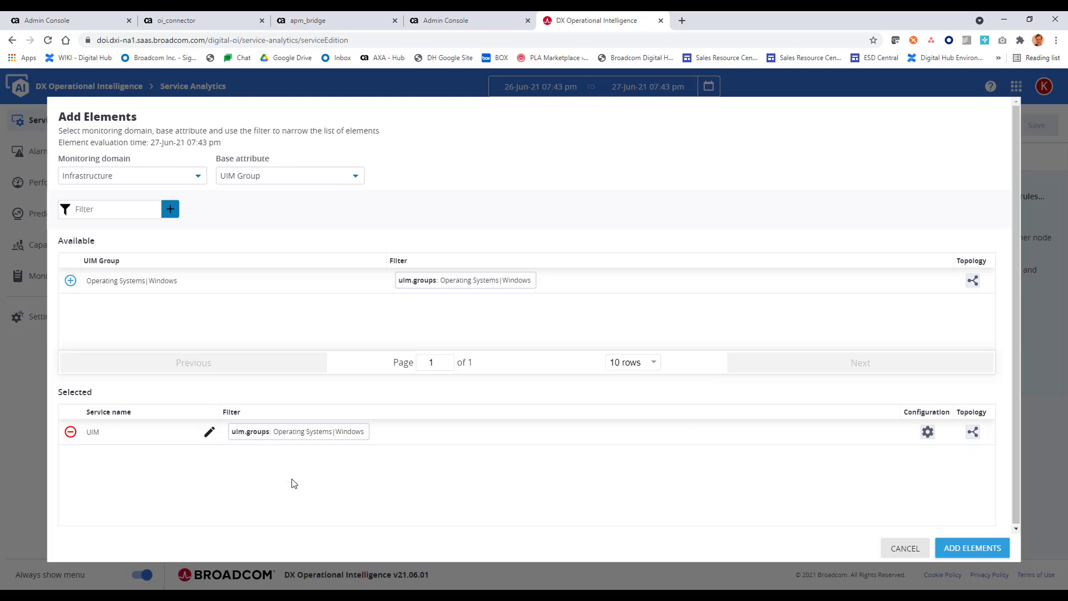
pyautogui.click(953, 550)
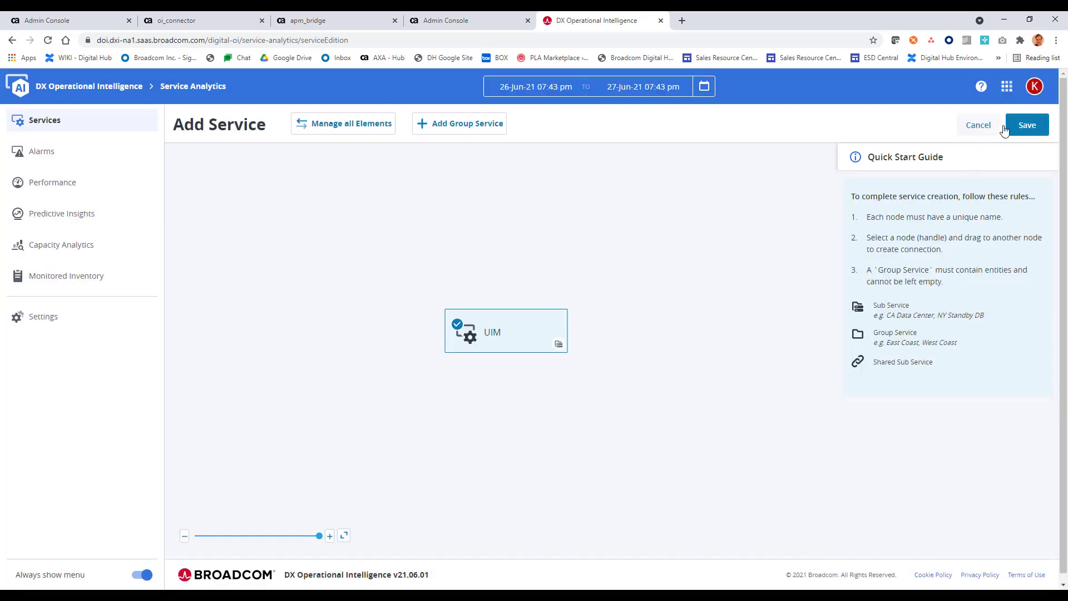
# Step: Save the new UIM service and refresh the Services list
pyautogui.click(1012, 128)
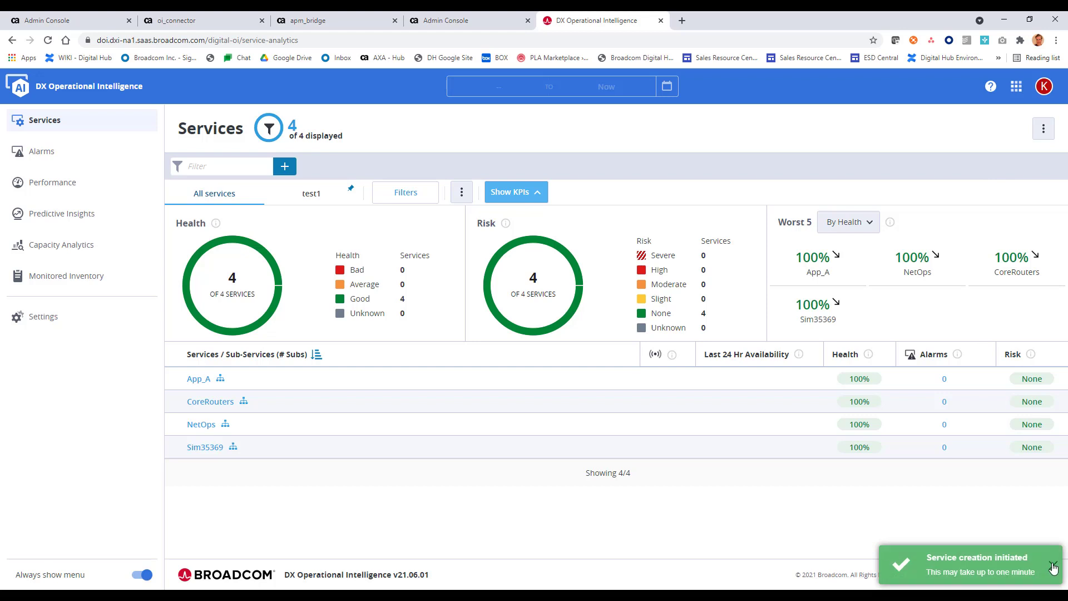
pyautogui.click(1053, 568)
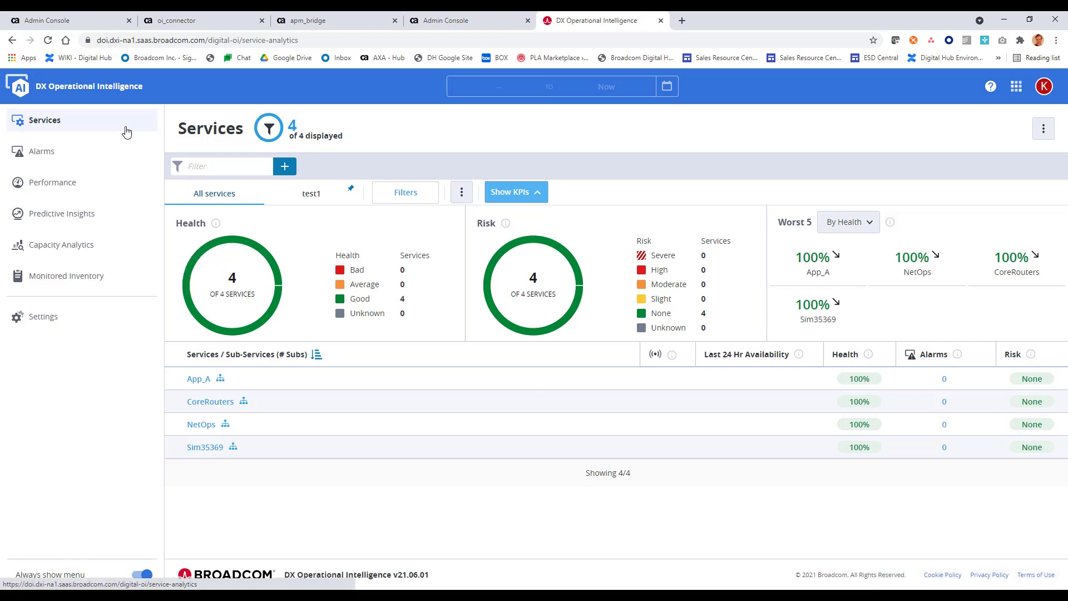
pyautogui.click(49, 123)
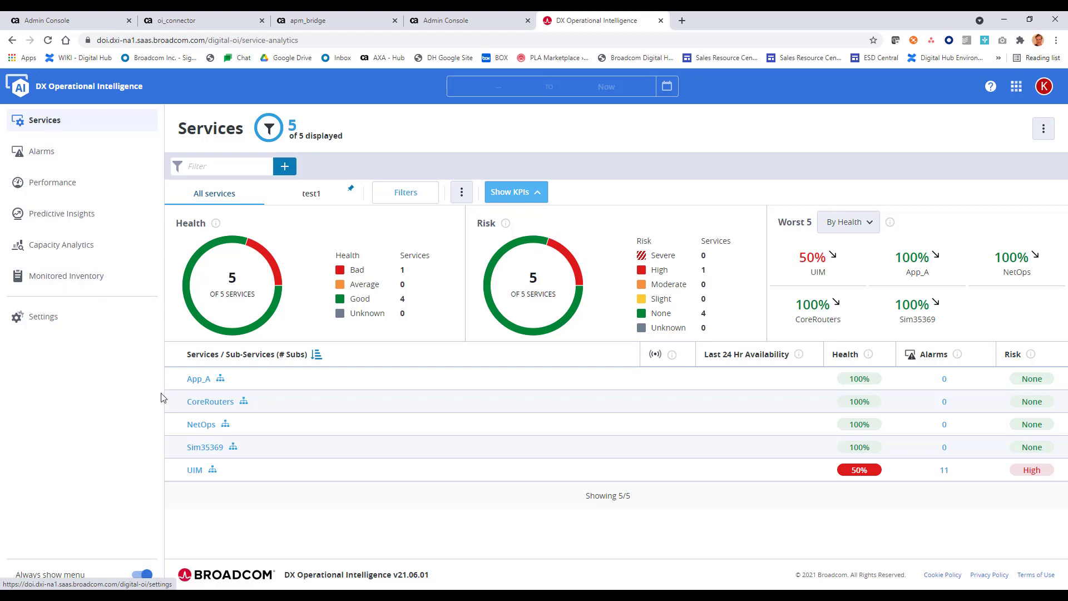
# Step: Open the UIM service and review its topology view
pyautogui.click(212, 471)
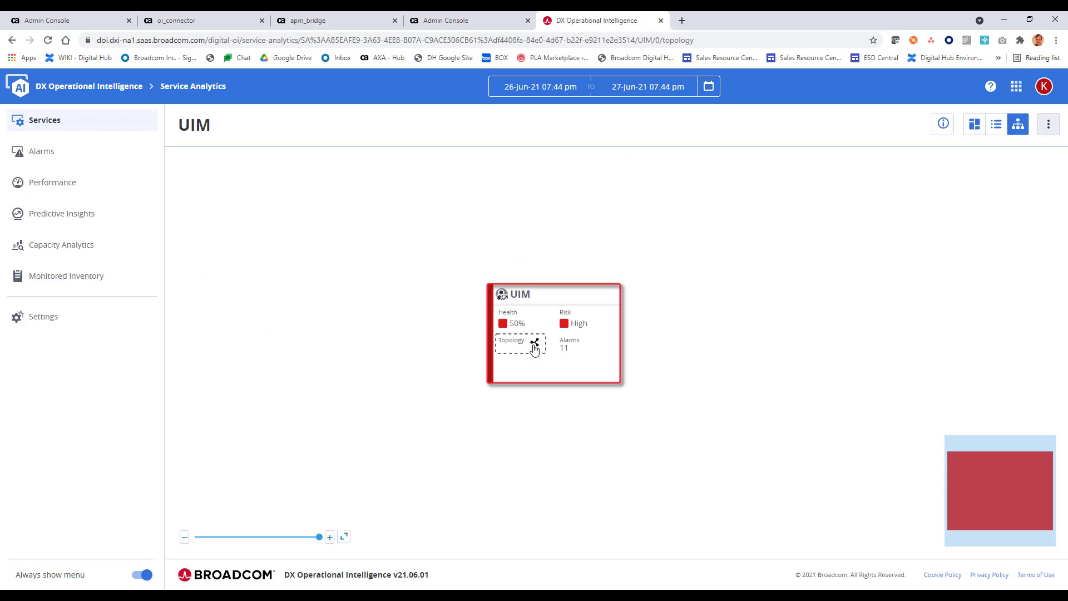
pyautogui.click(534, 345)
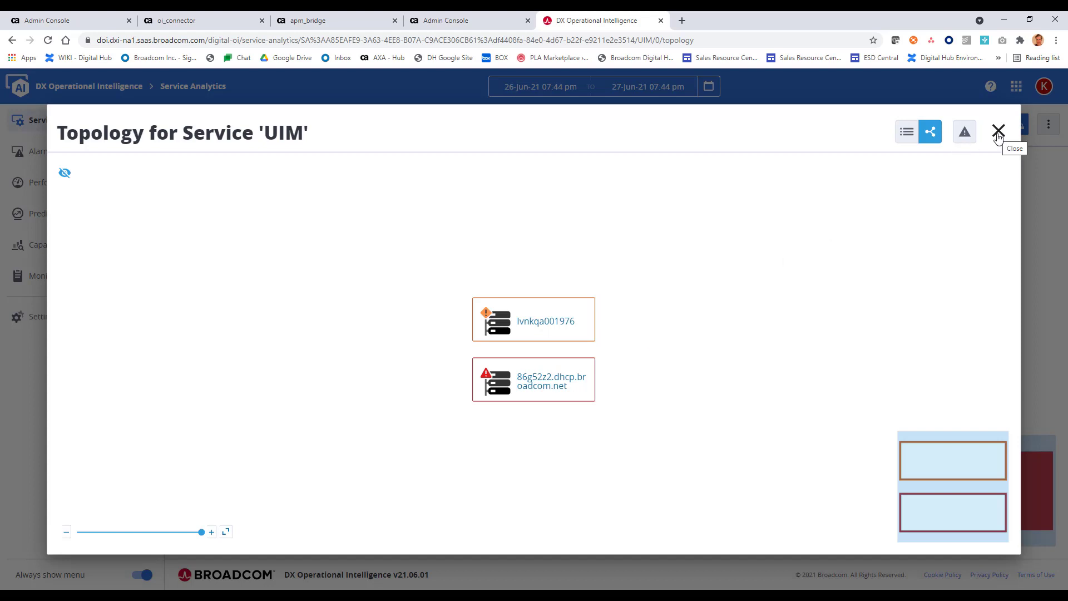
pyautogui.click(998, 131)
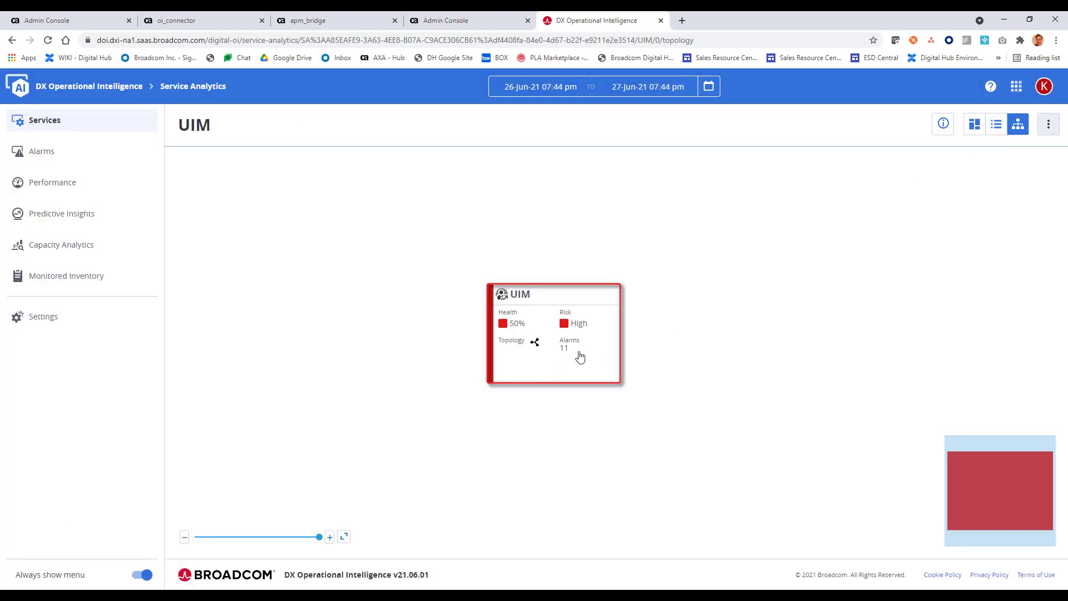
# Step: List the UIM service's monitored inventory and check alarms for host 86g52z2.dhcp.broadcom.net
pyautogui.click(995, 127)
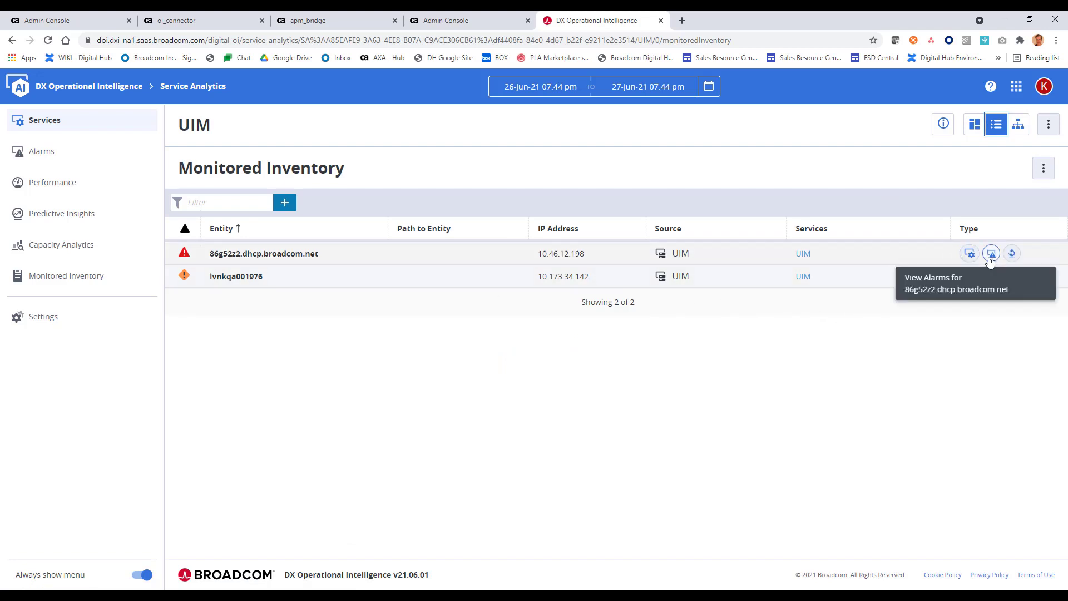
pyautogui.click(990, 260)
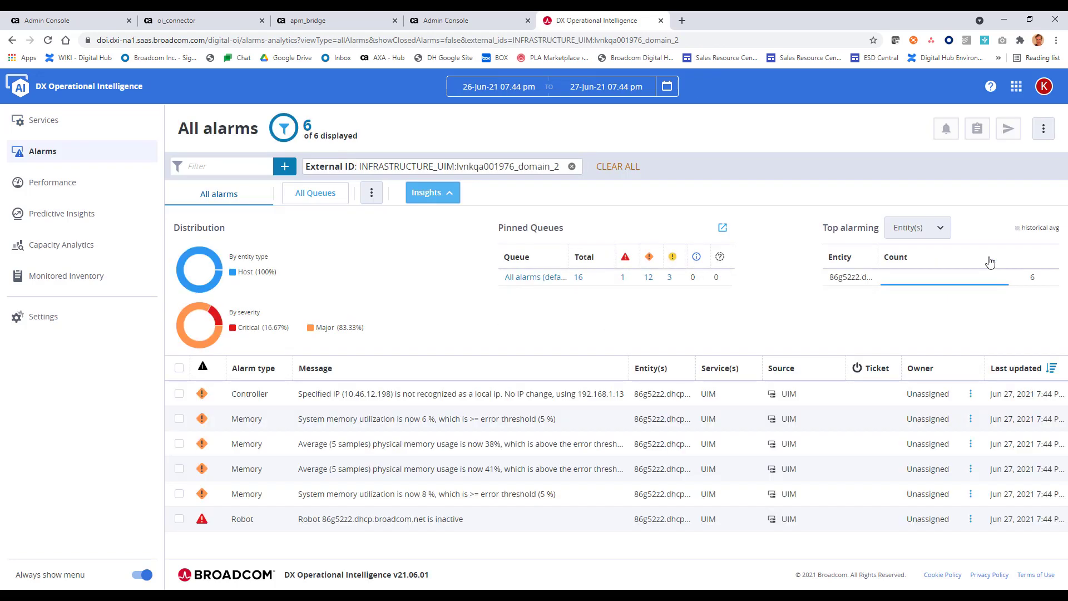
pyautogui.click(12, 40)
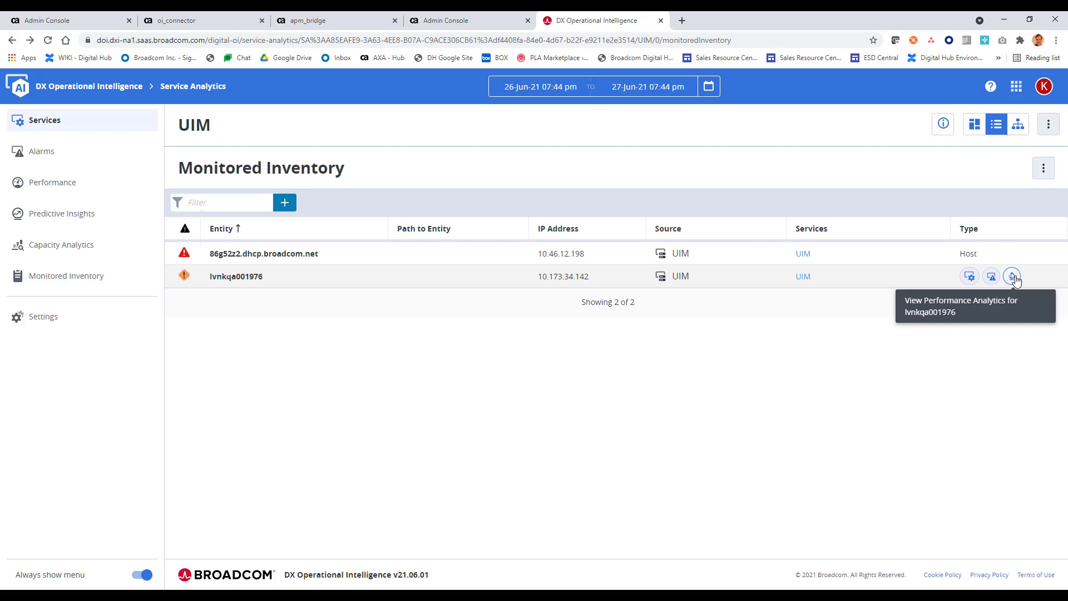
# Step: Chart lvnkqa001976's System Memory > Physical > Physical Memory Usage pct in Performance Analytics
pyautogui.click(1013, 277)
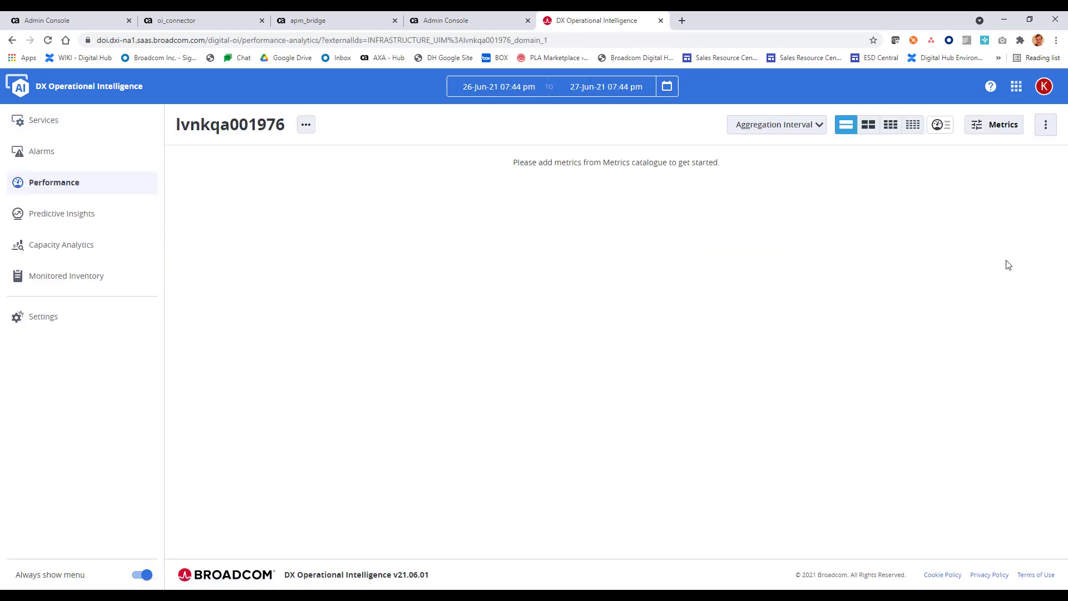
pyautogui.click(1000, 127)
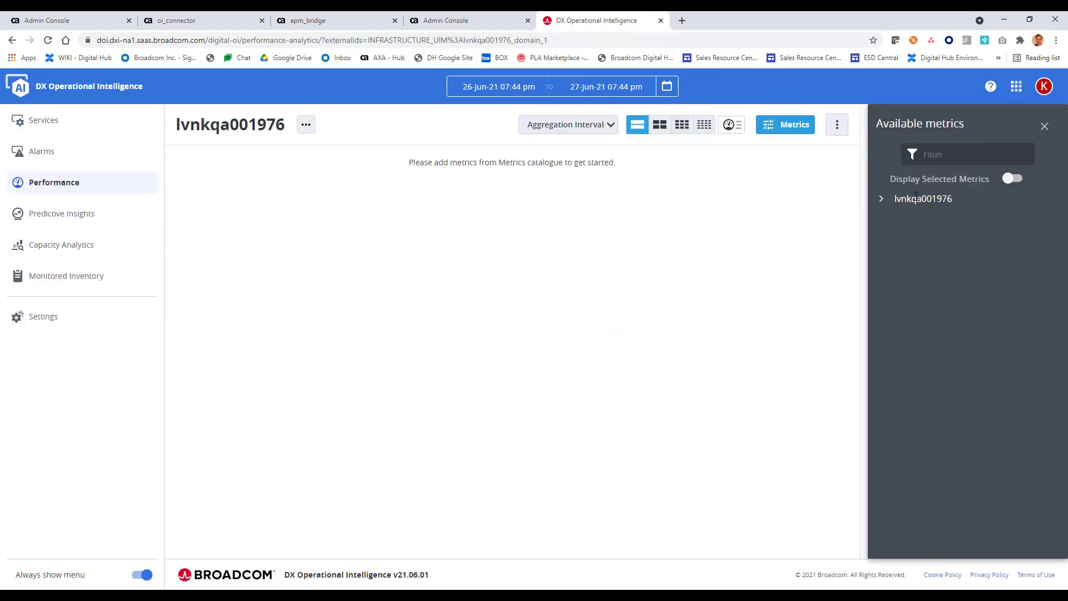
pyautogui.click(880, 200)
pyautogui.click(887, 253)
pyautogui.click(894, 277)
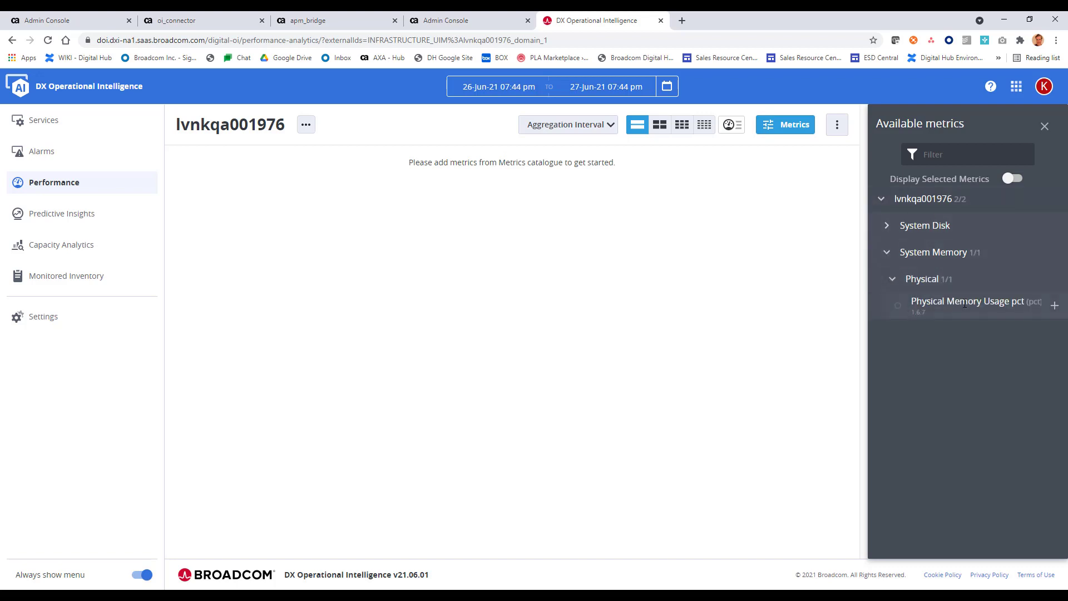
pyautogui.click(1054, 306)
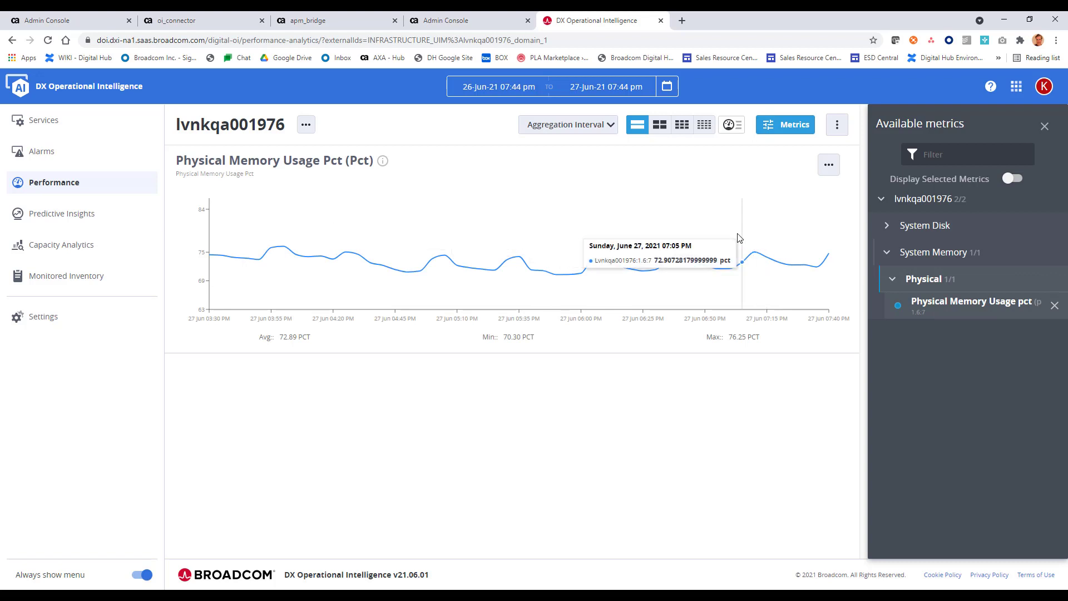